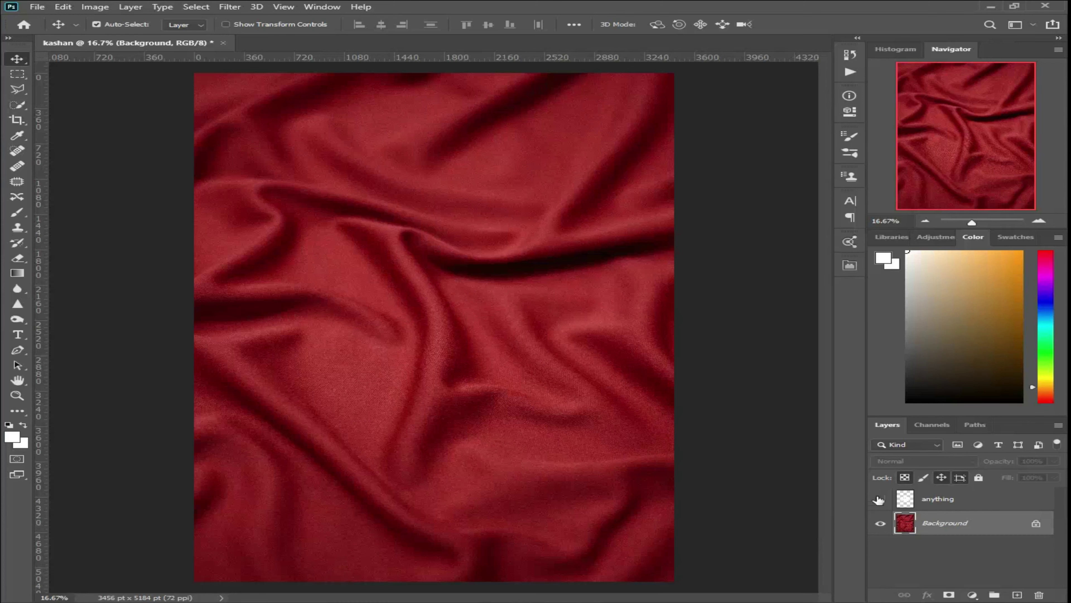
Duplicate the Background layer into a new document named "new file".
click(878, 498)
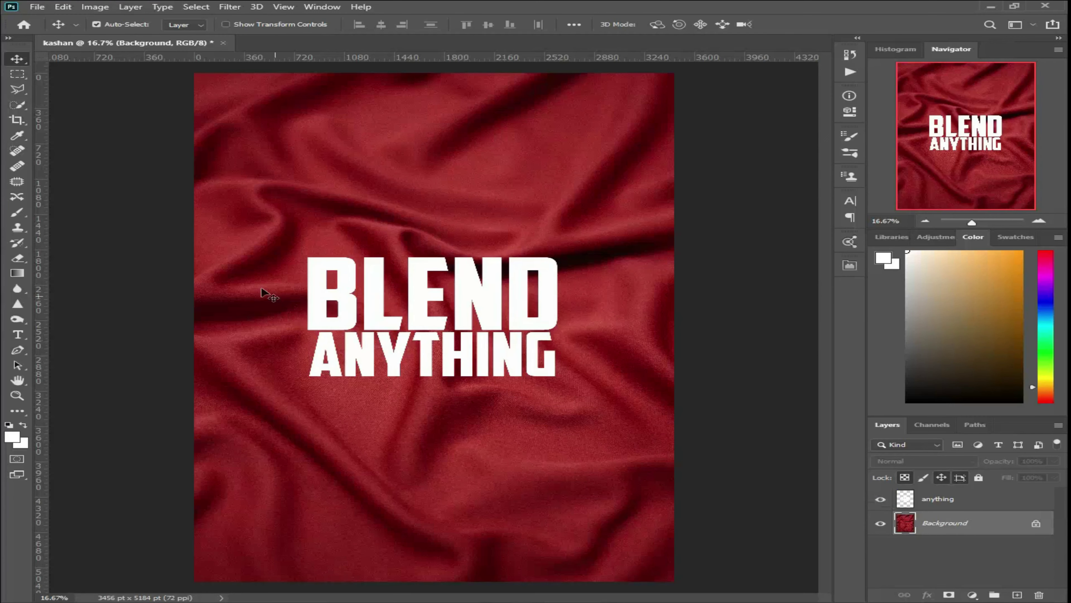
click(880, 499)
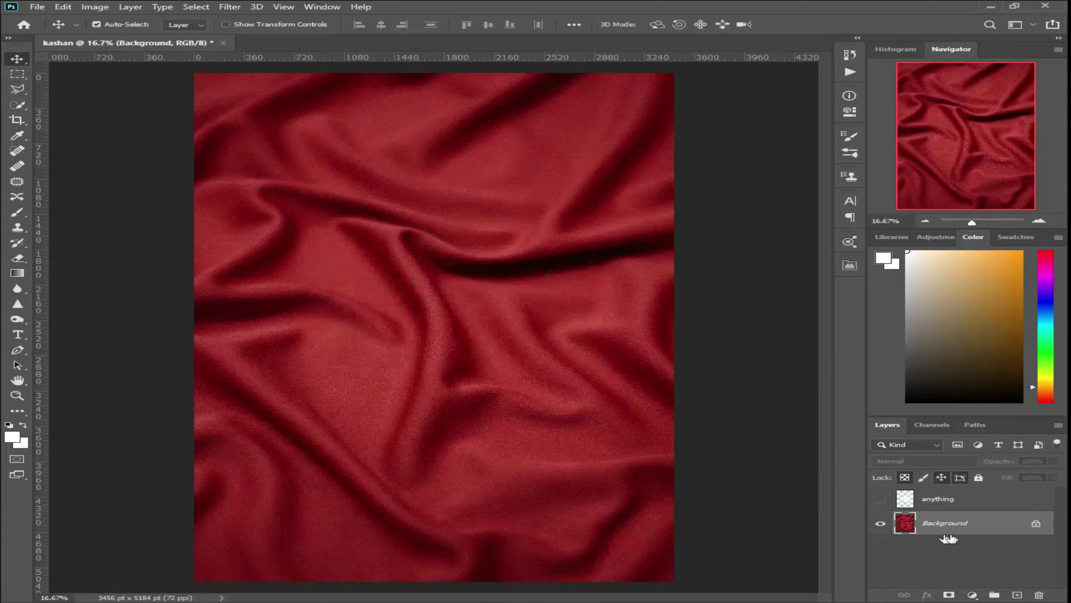
right_click(1003, 525)
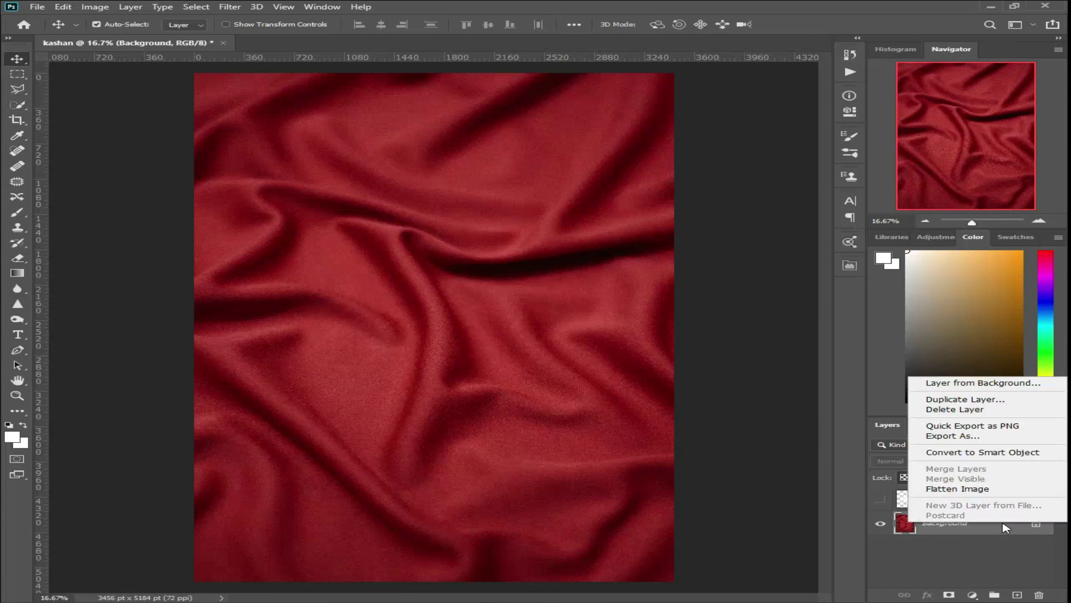
click(977, 400)
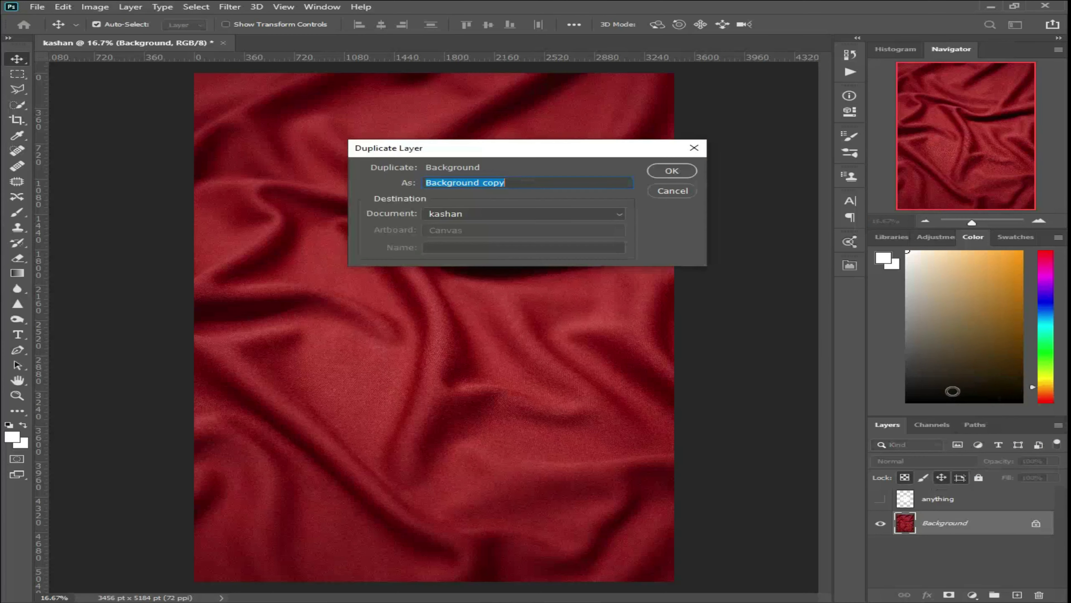
click(547, 213)
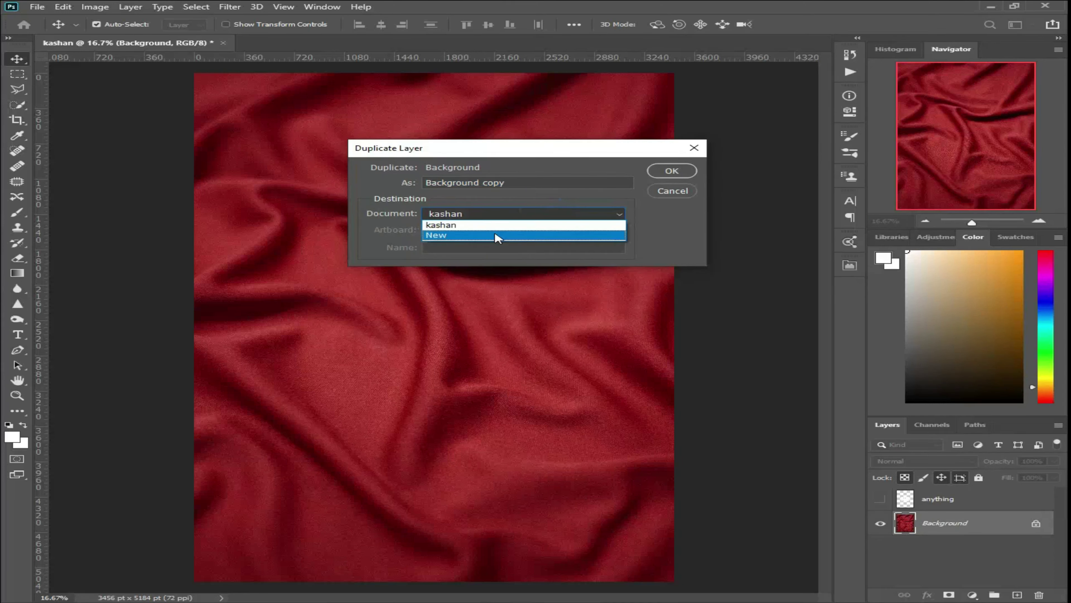
click(480, 235)
click(481, 247)
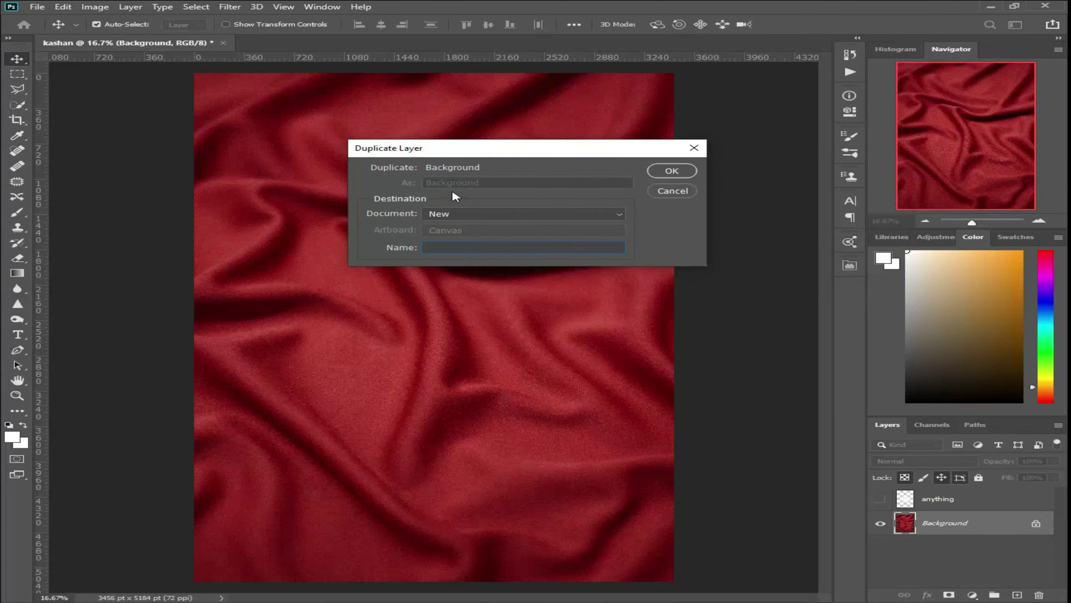
text(new file)
click(680, 170)
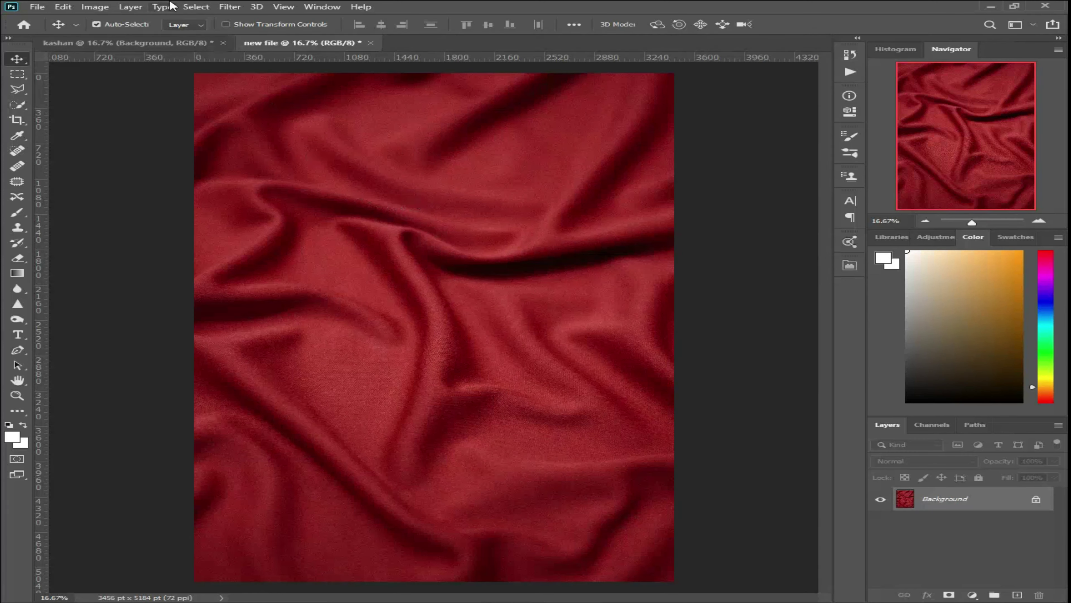
Desaturate the fabric image in the new file document.
click(95, 7)
mouse_move(158, 37)
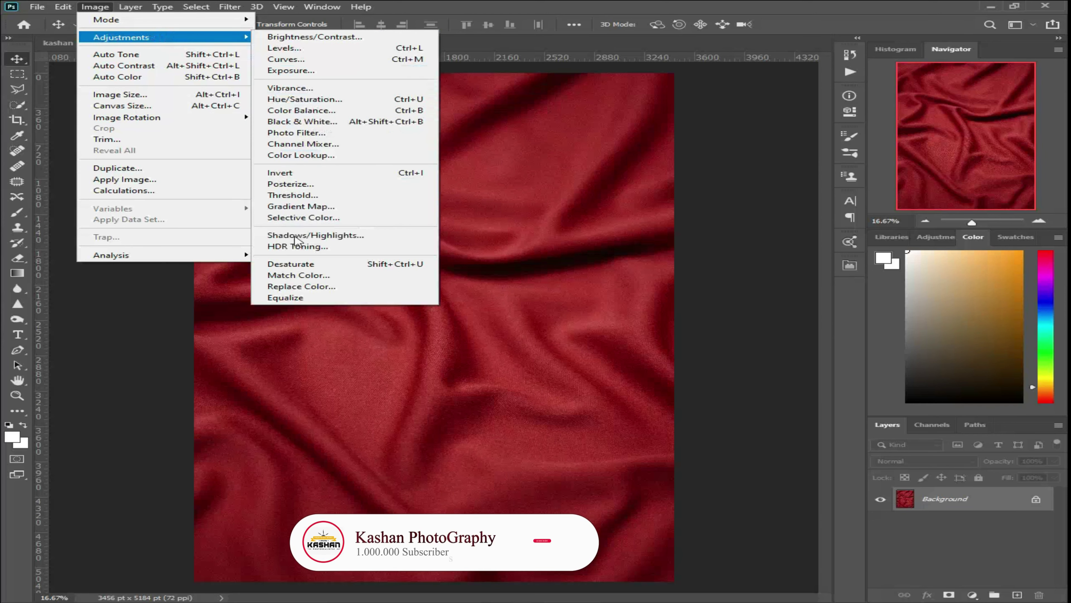
click(297, 263)
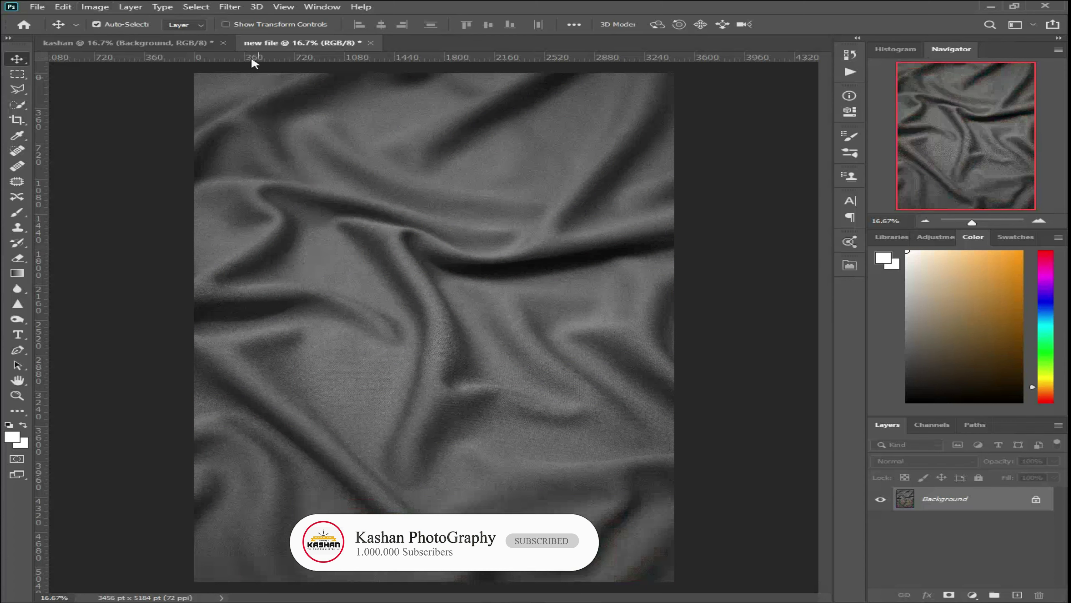
Apply a light Gaussian Blur to the grayscale fabric to smooth out its weave texture.
click(236, 8)
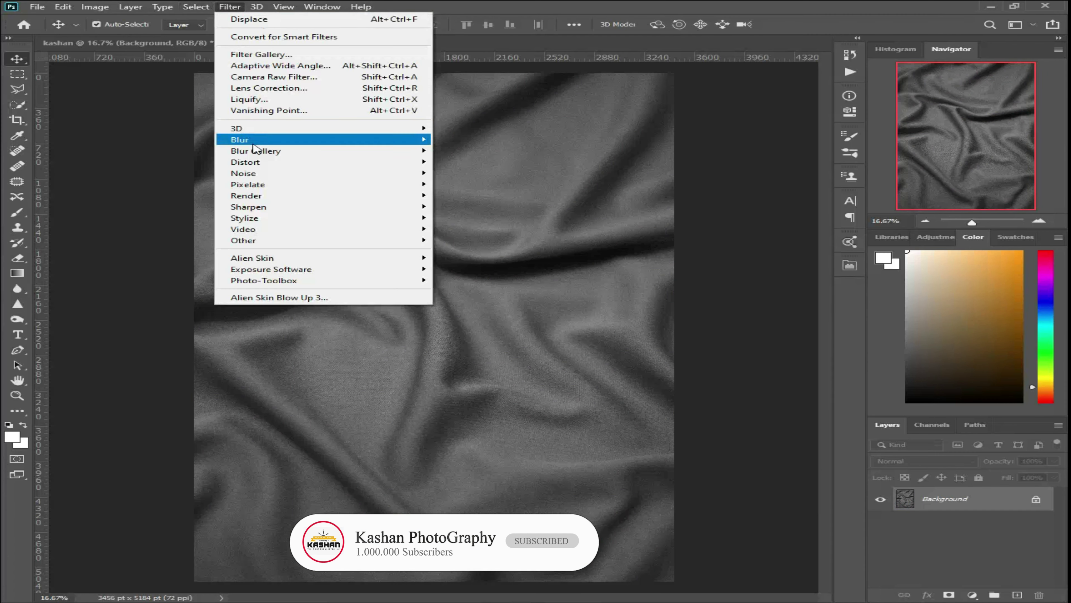
mouse_move(256, 143)
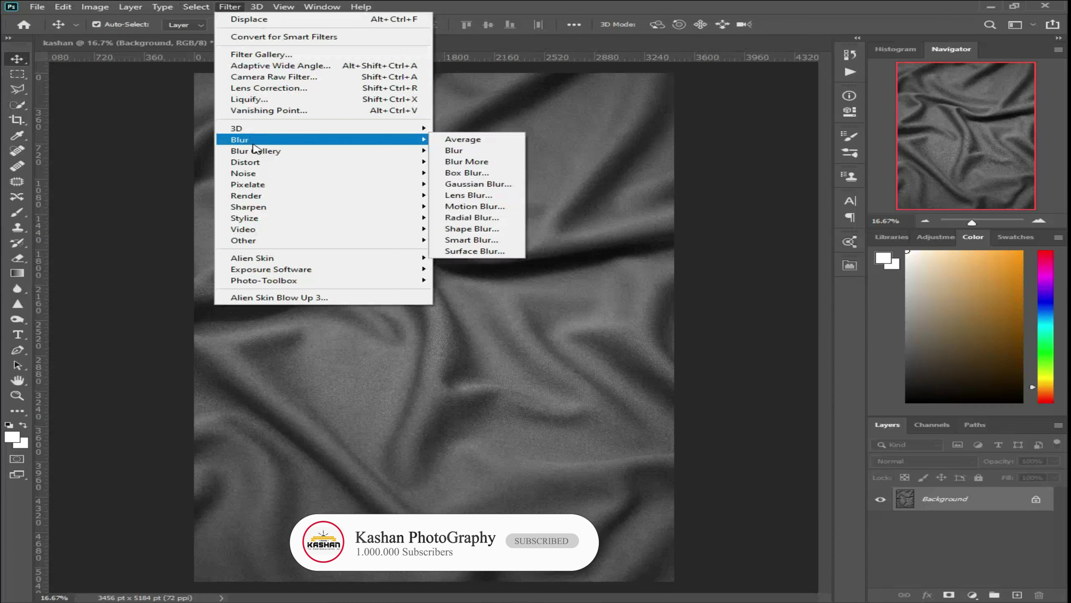
click(458, 184)
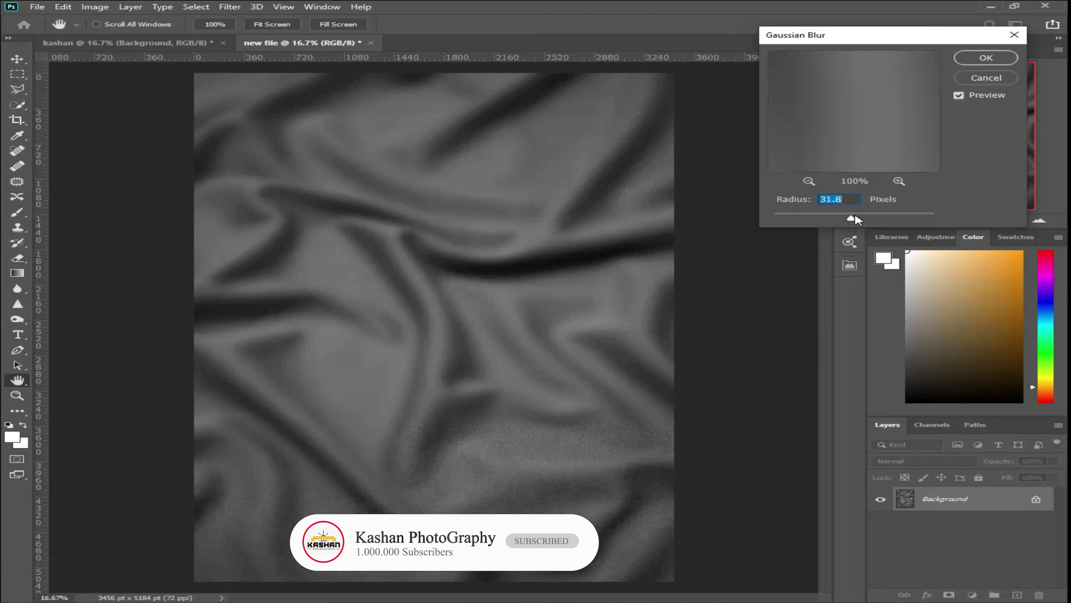
drag(824, 214, 787, 215)
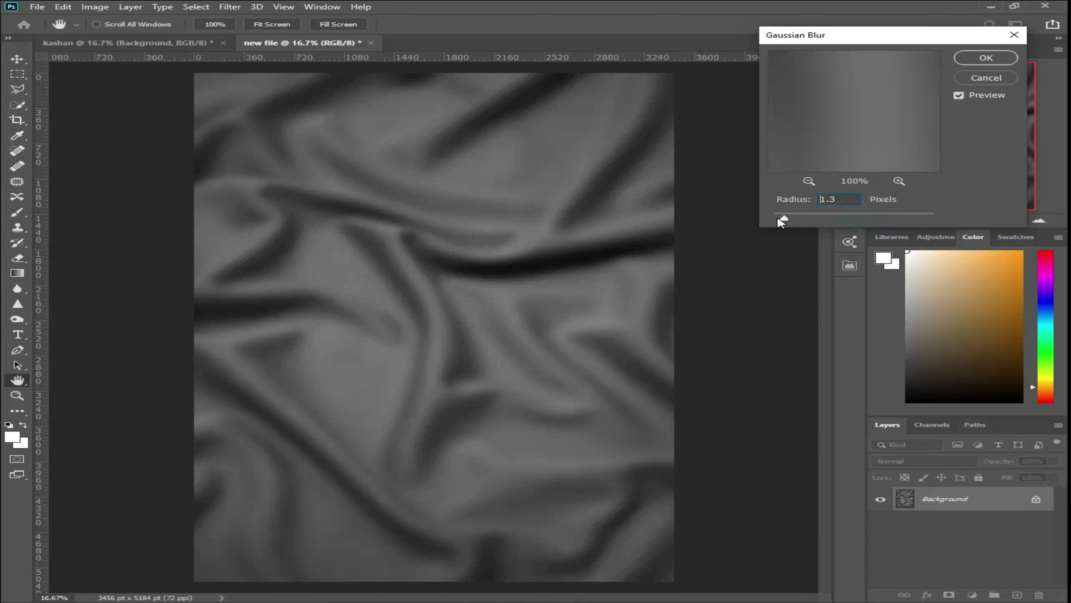
drag(493, 235, 421, 250)
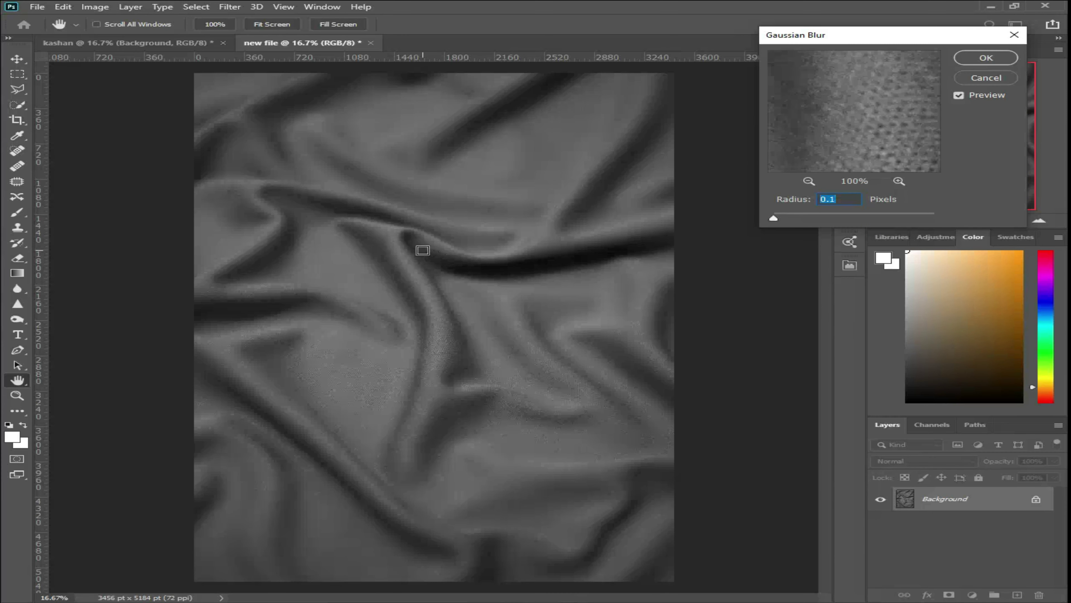
click(435, 300)
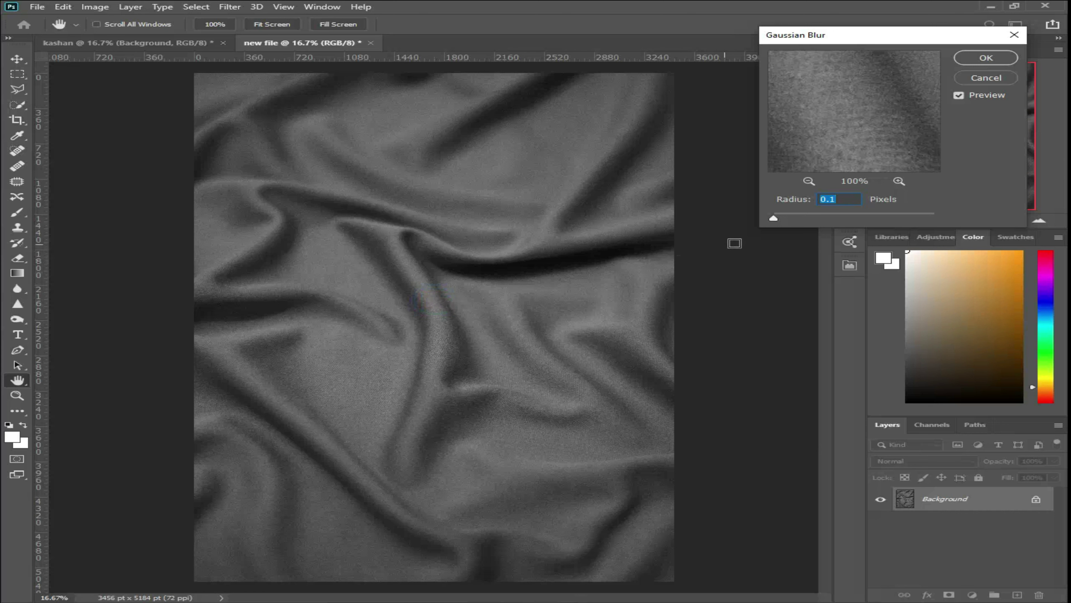
drag(770, 215, 820, 219)
click(809, 221)
click(981, 58)
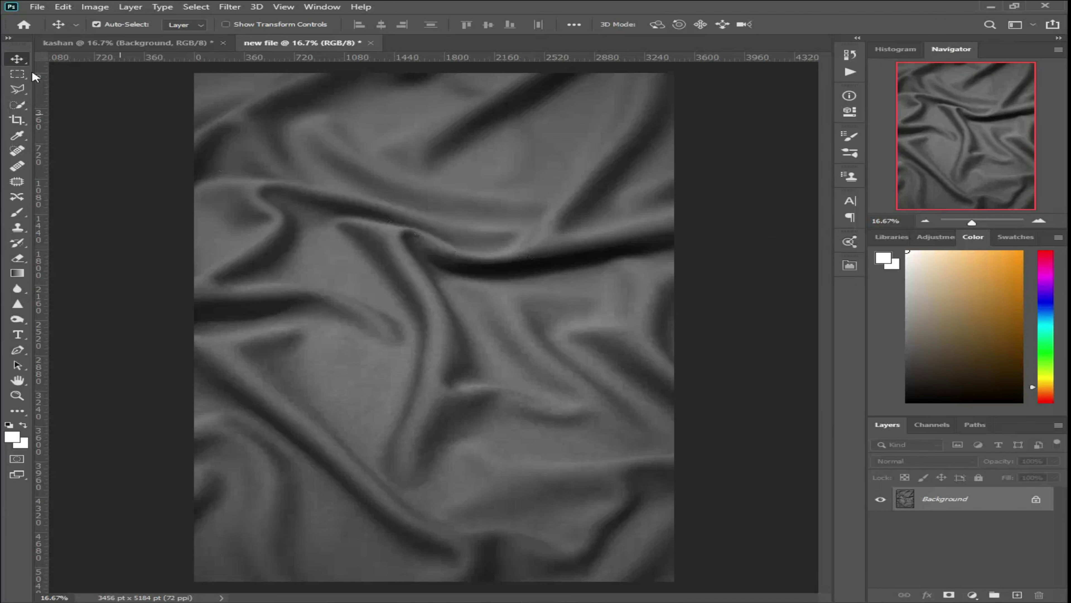
Save the blurred fabric document to the Desktop as new file.psd in Photoshop format.
click(37, 6)
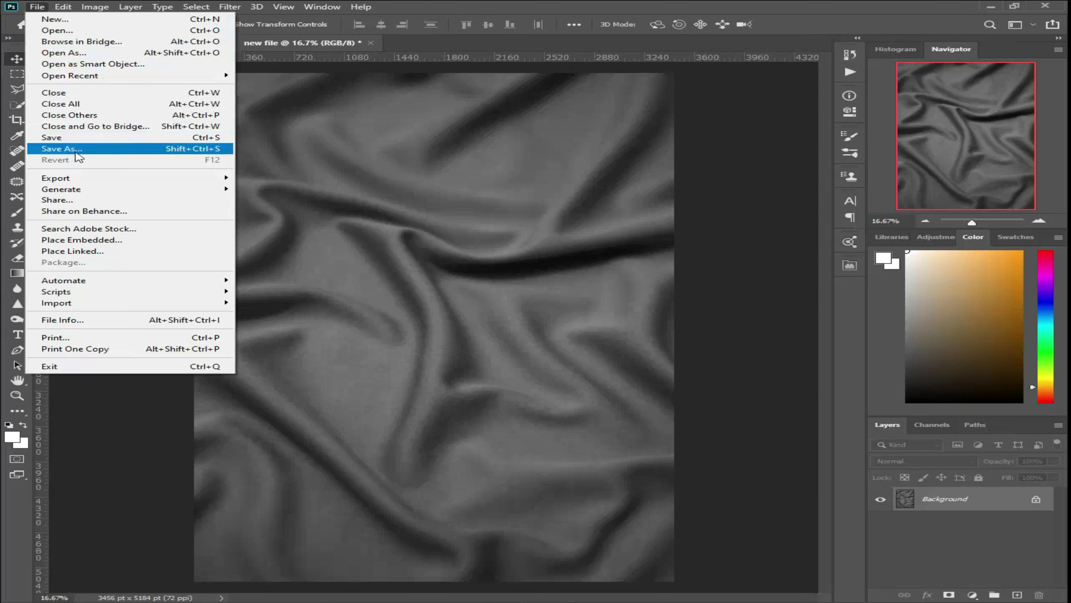
click(79, 152)
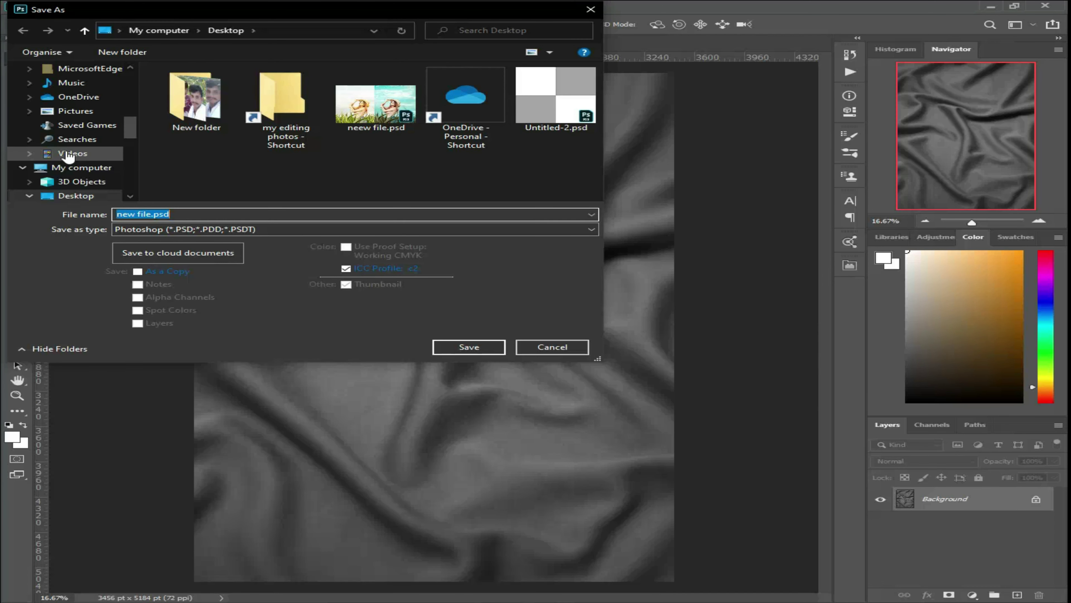
click(287, 234)
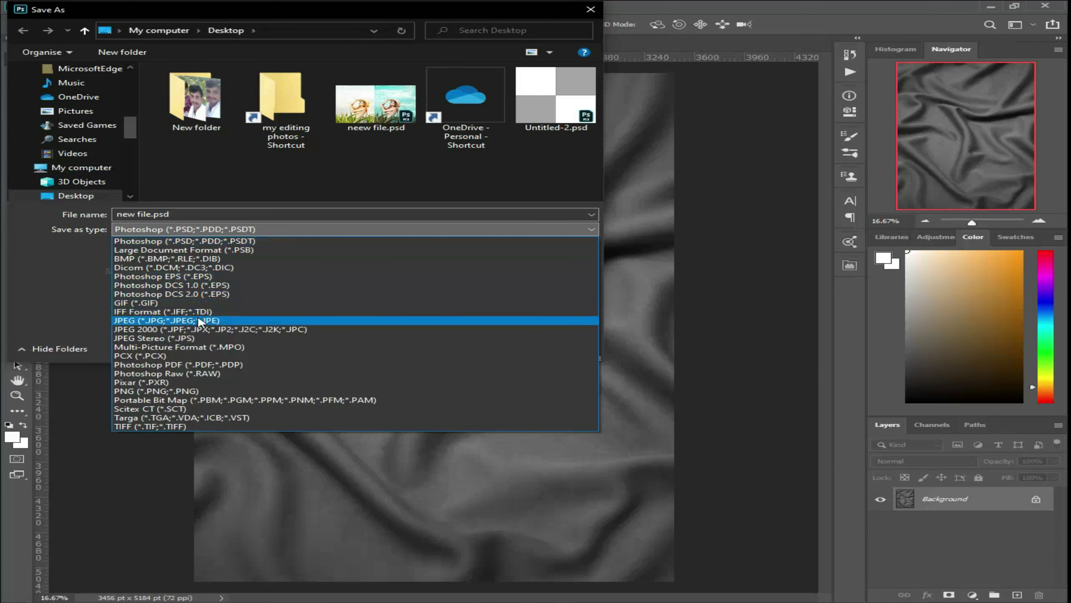
click(185, 241)
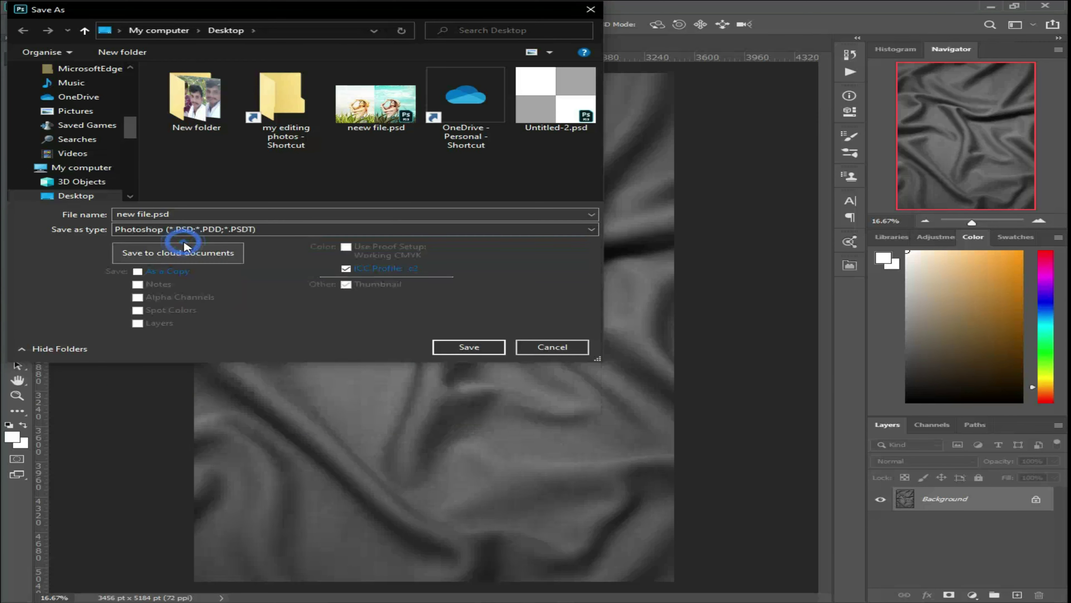
click(185, 217)
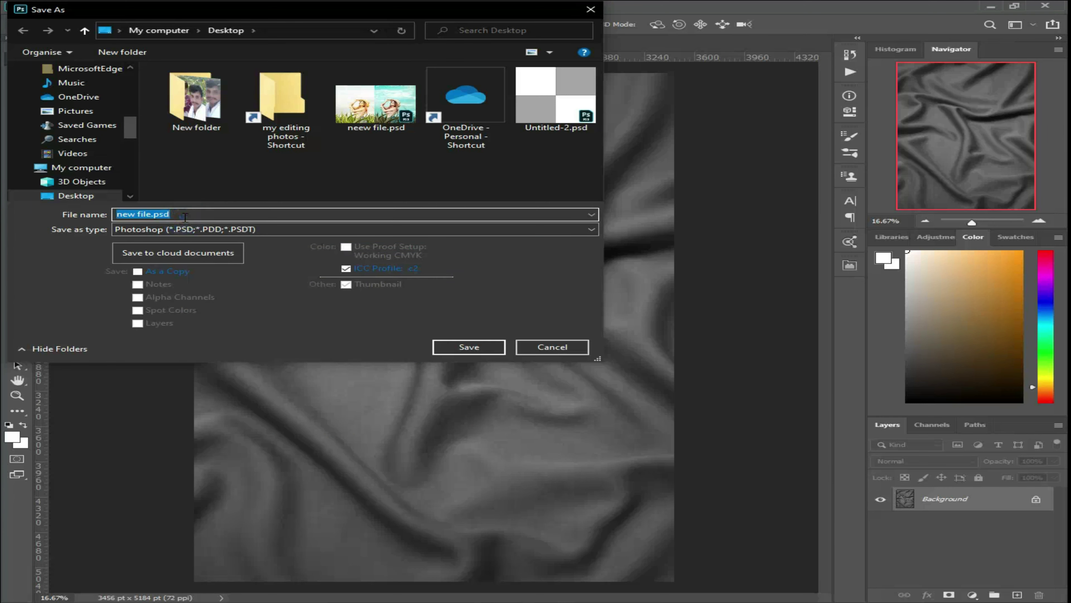
click(185, 217)
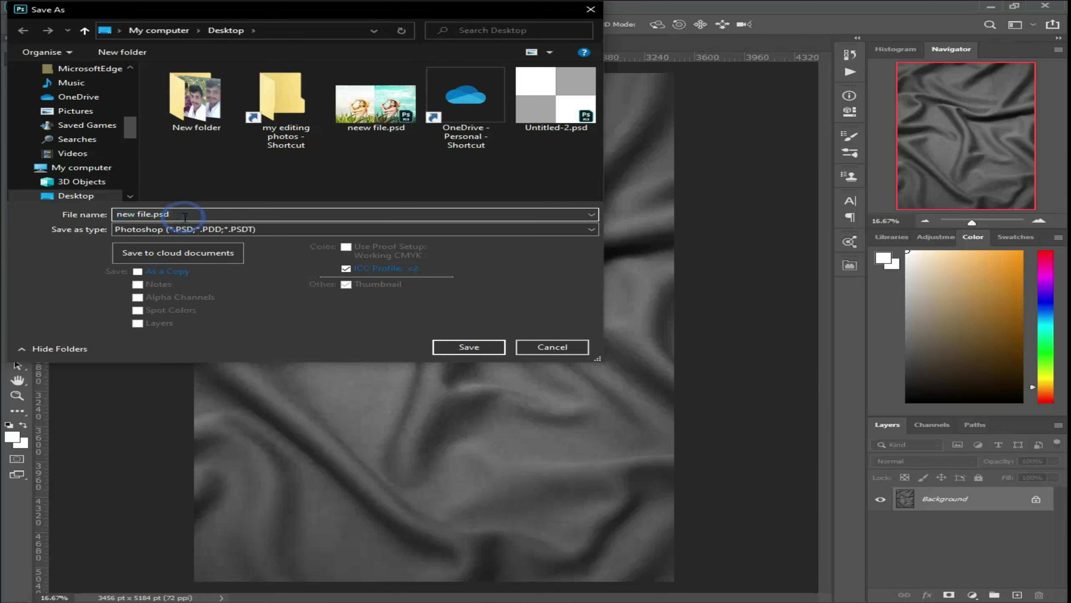
click(451, 349)
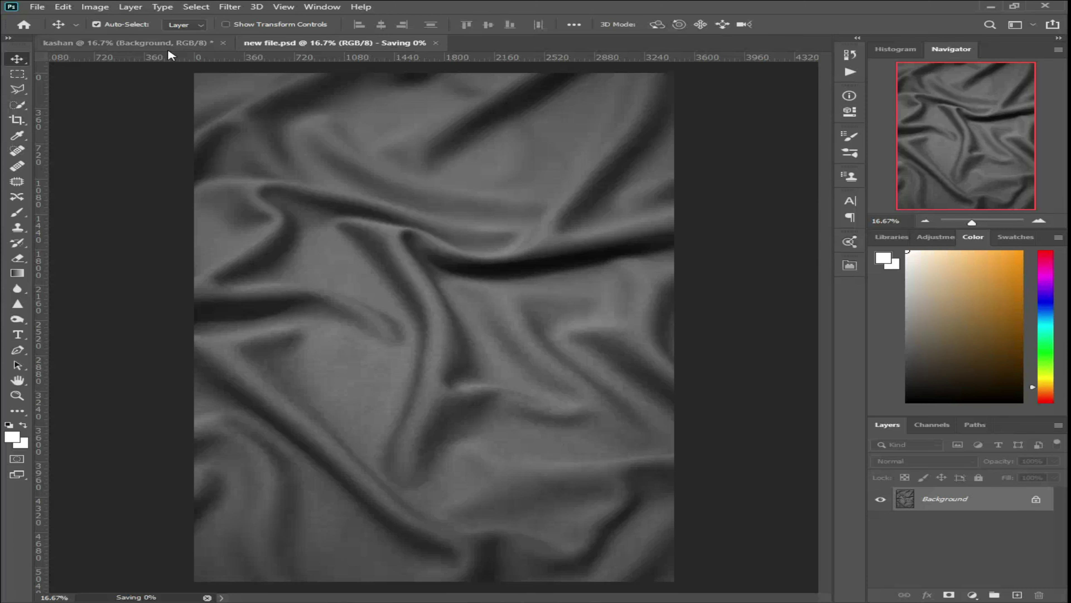
In the kashan document, show the "anything" text layer and convert it to a smart object.
click(160, 48)
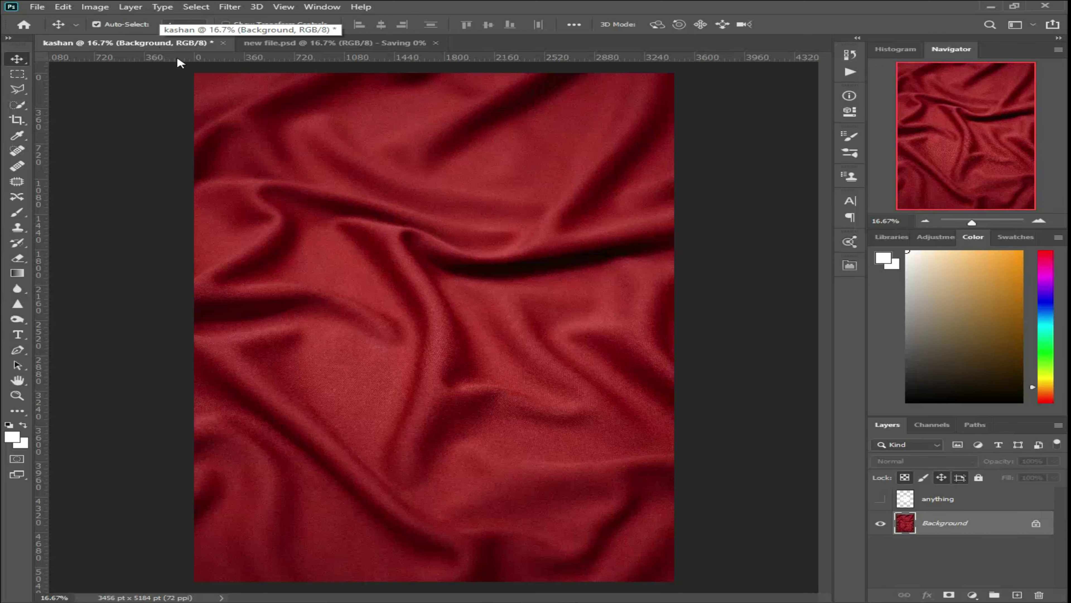
click(880, 500)
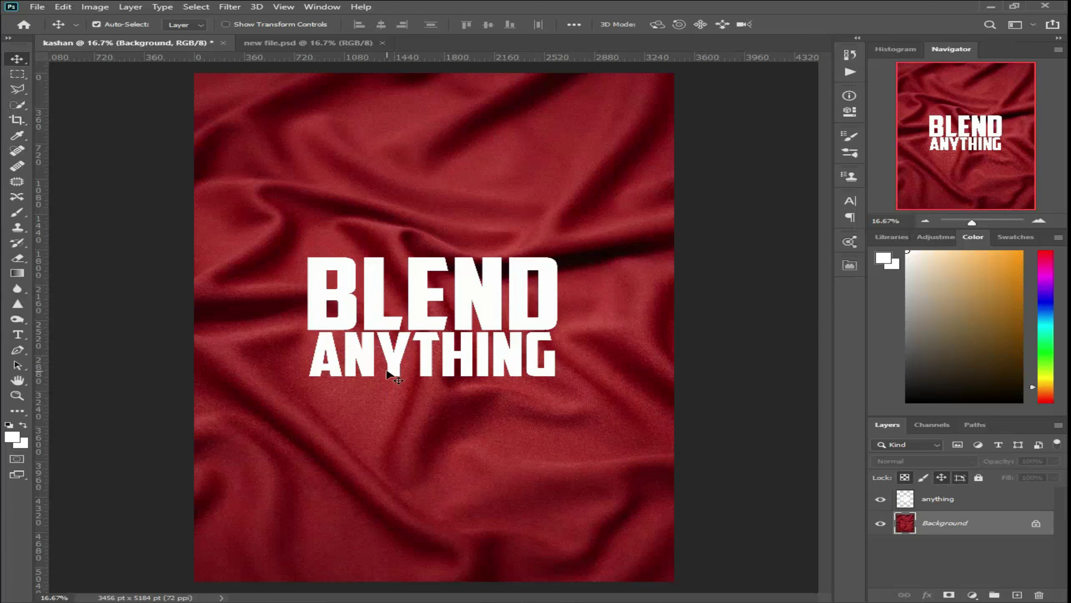
click(951, 510)
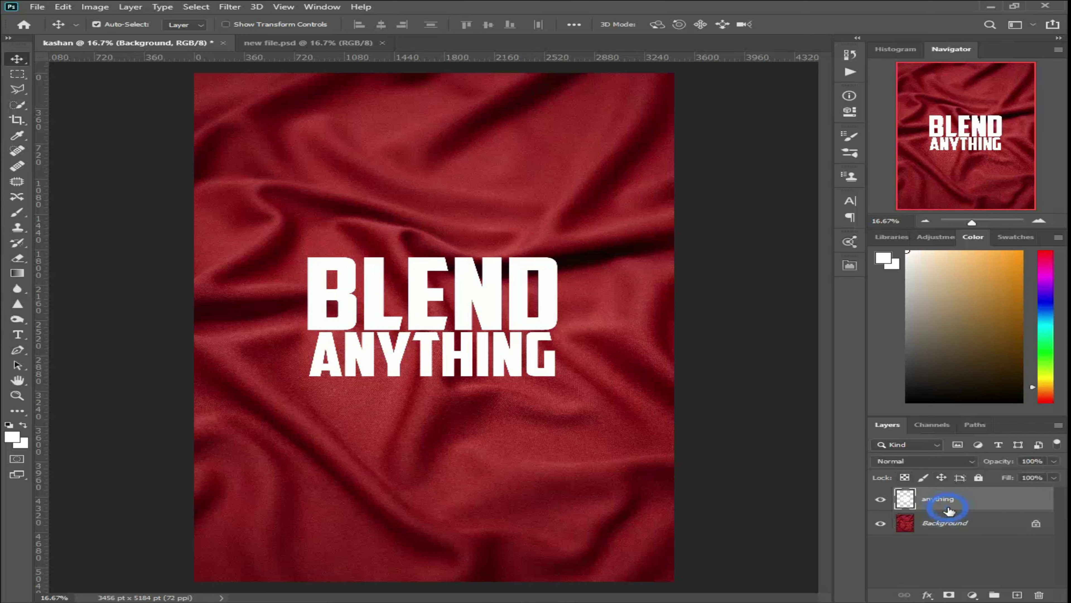
right_click(1003, 503)
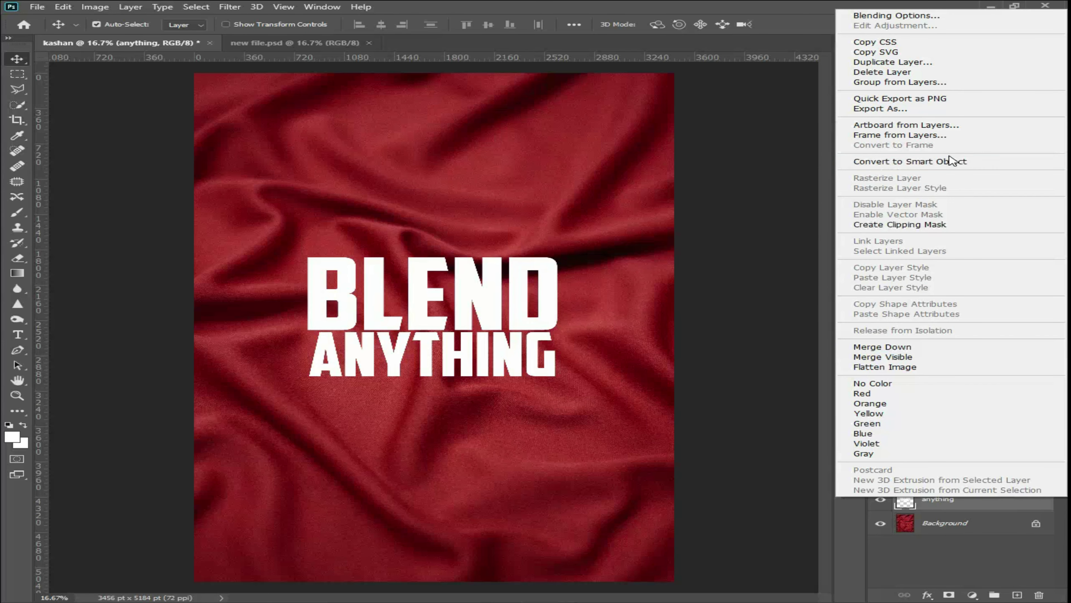
click(939, 161)
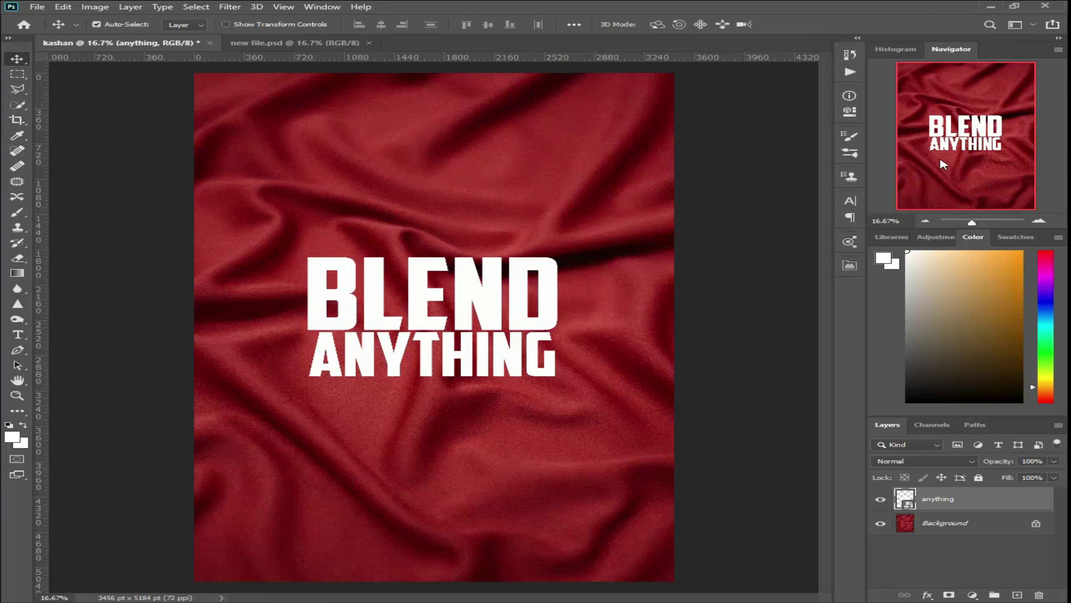
Apply the Displace filter to the text layer with horizontal and vertical scale 20, using new file.psd as the displacement map.
click(220, 7)
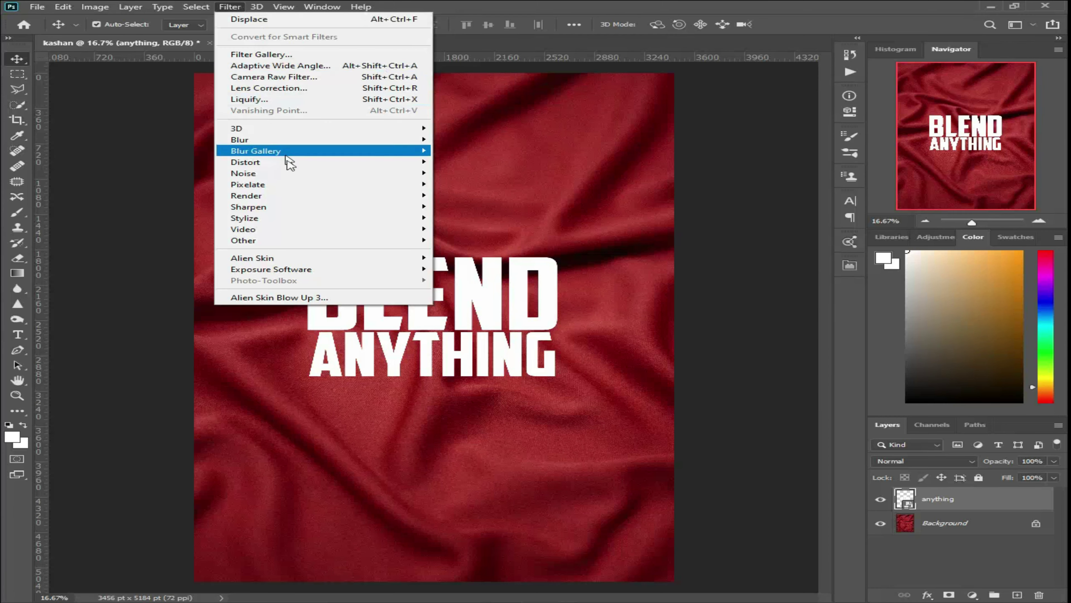
mouse_move(289, 162)
click(458, 162)
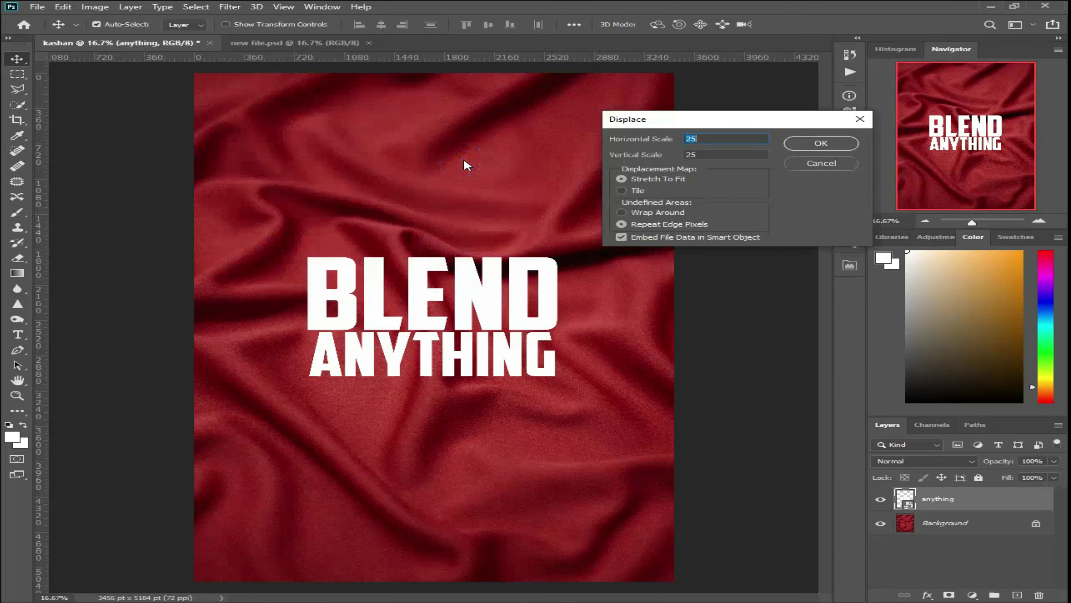
text(2)
double_click(694, 154)
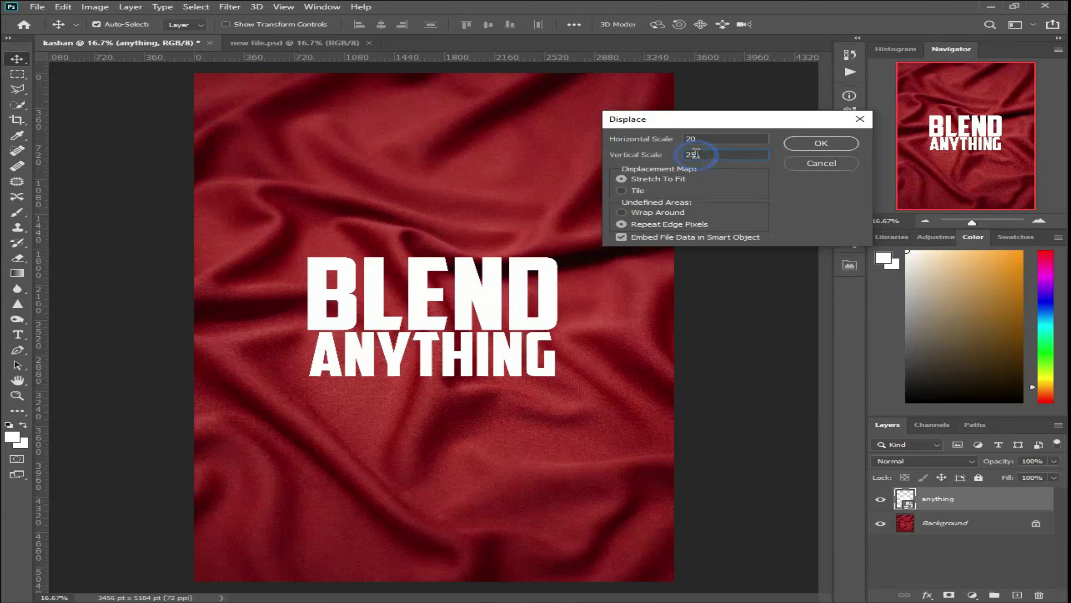
text(20)
click(811, 144)
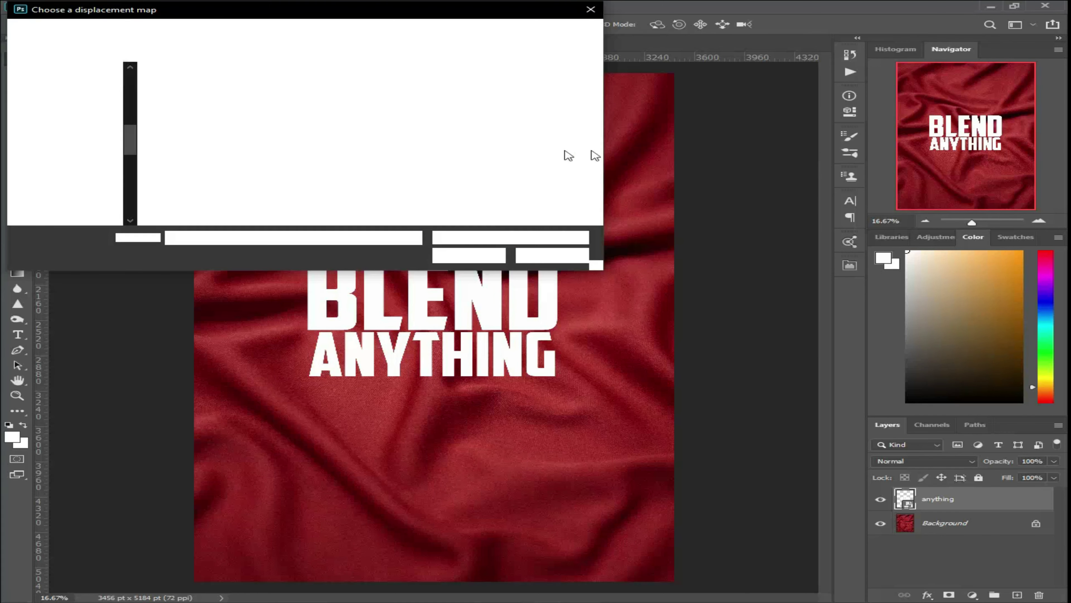
click(466, 99)
click(476, 256)
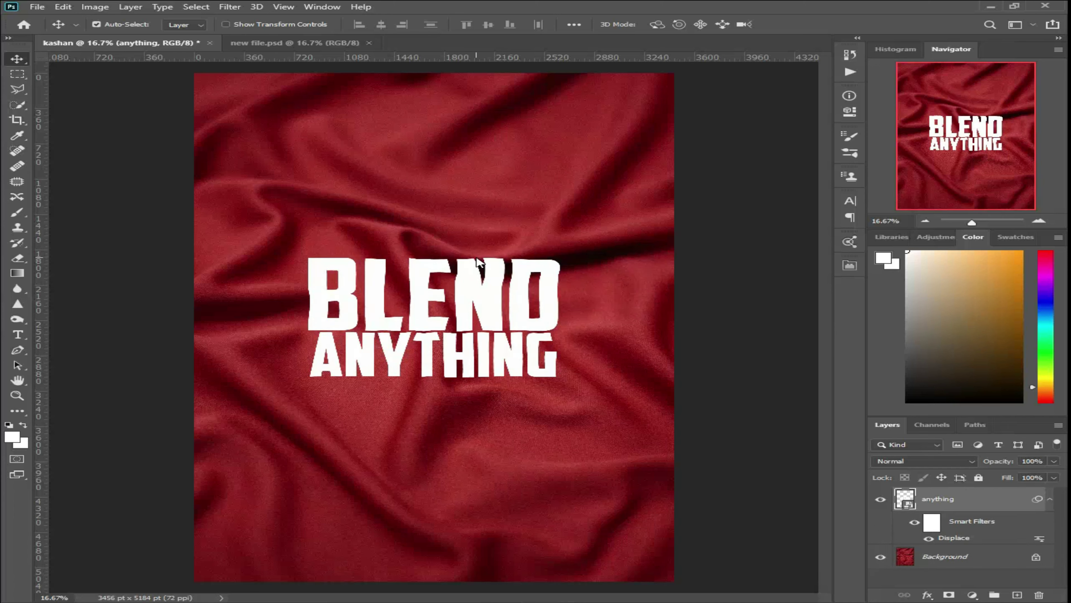
Split the dark end of the text layer's Underlying Layer Blend If range to 32 / 94.
right_click(1006, 498)
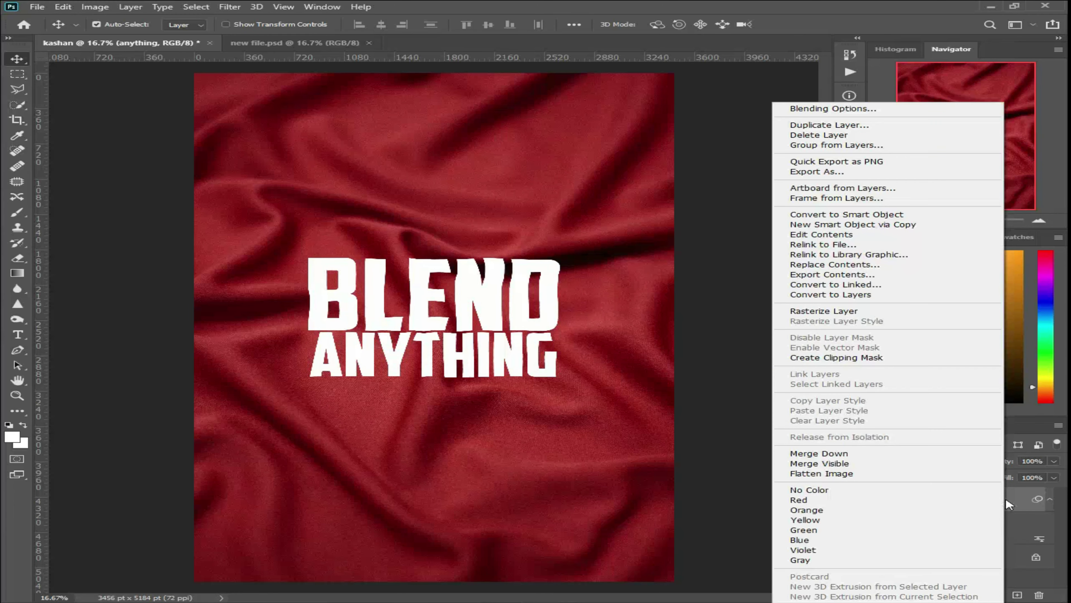
click(825, 109)
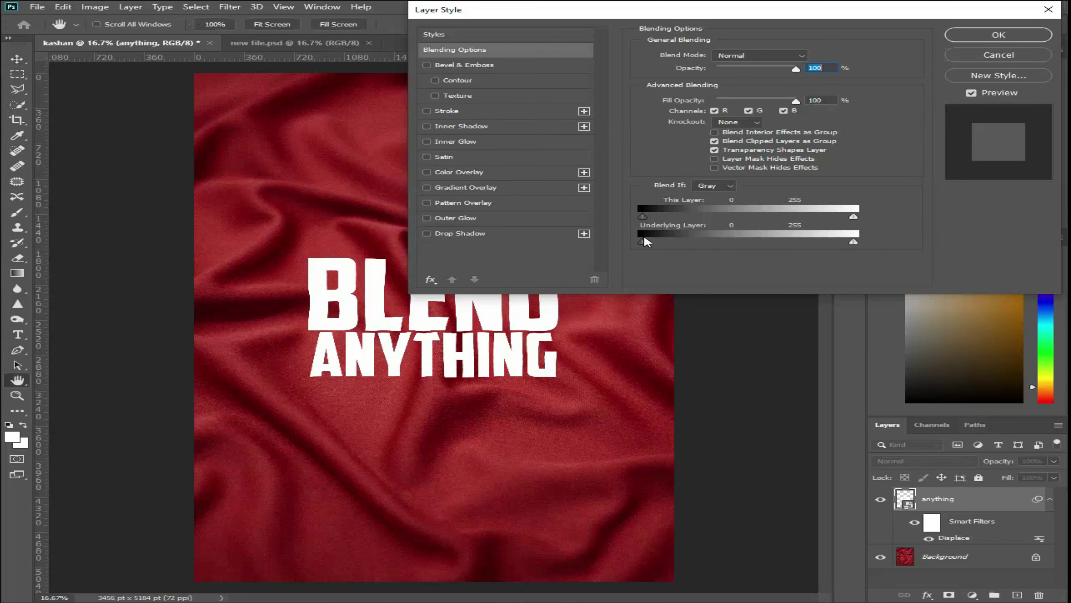
drag(667, 19, 808, 19)
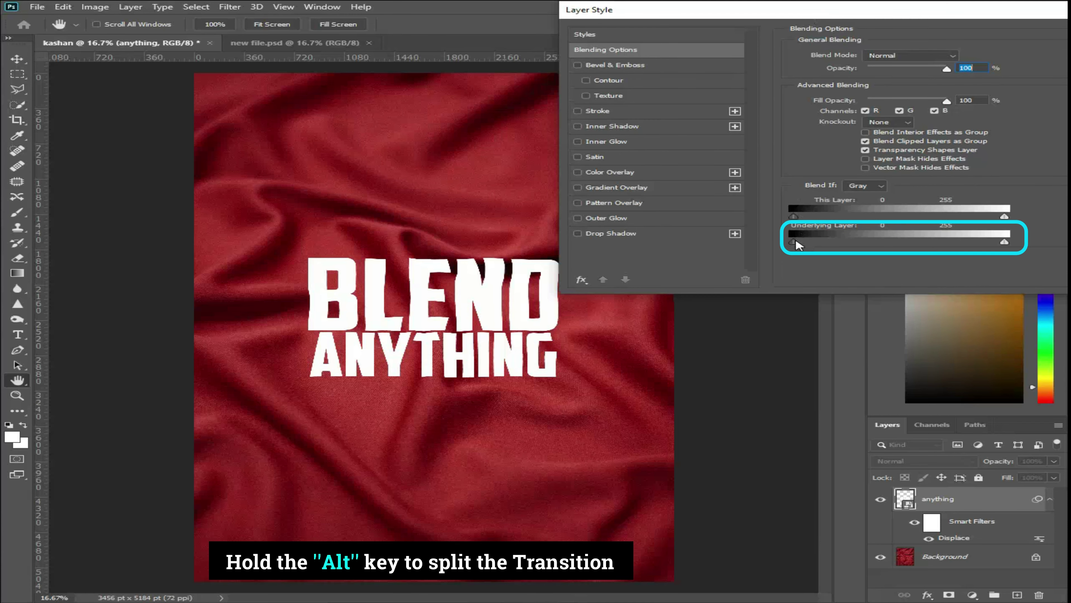
drag(796, 244, 820, 245)
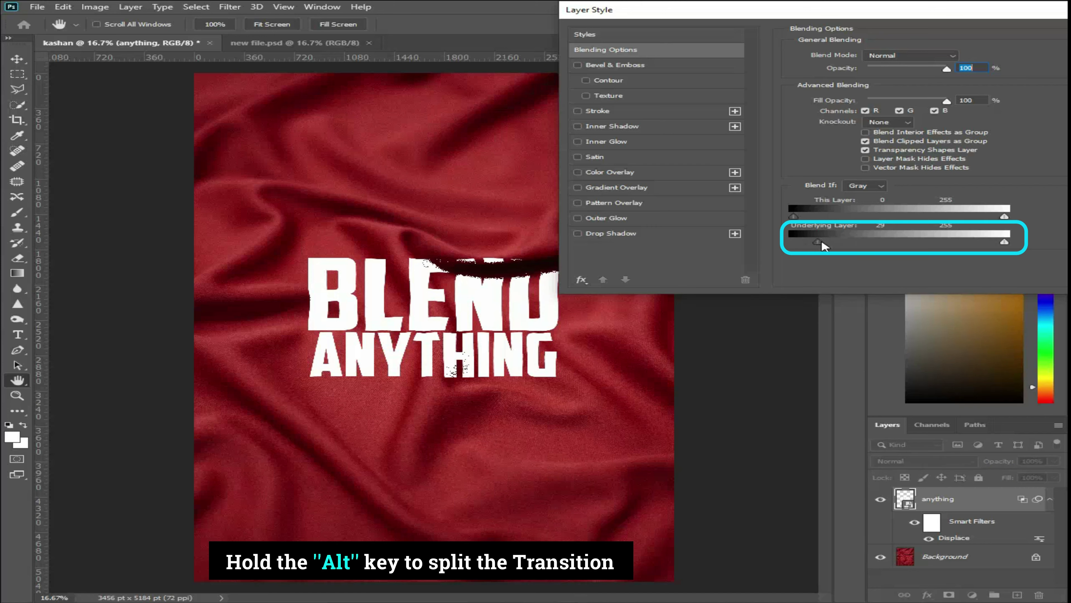
drag(823, 244, 860, 245)
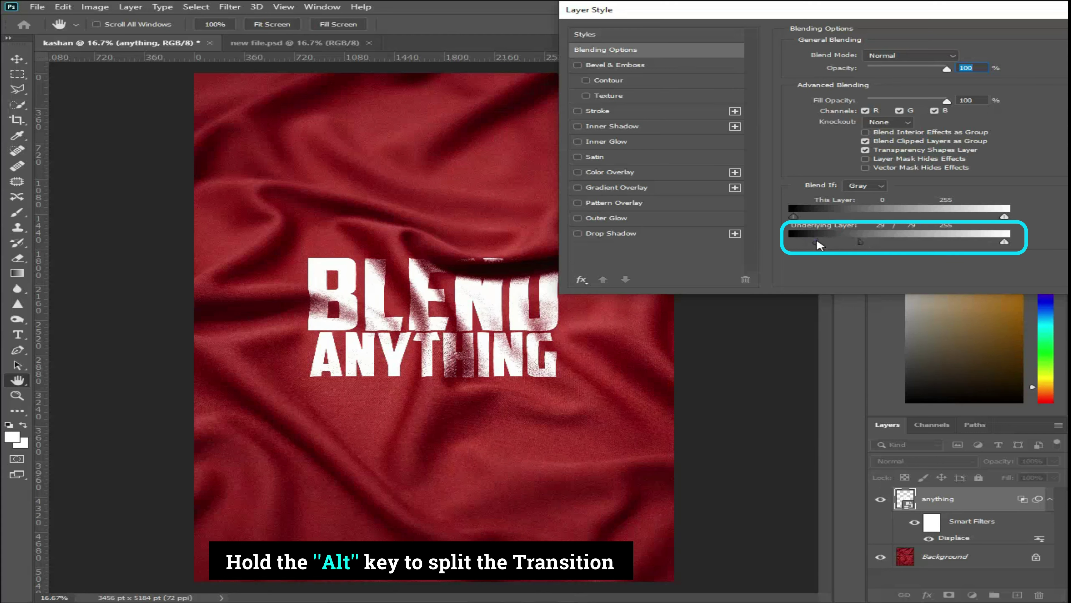
drag(815, 243, 820, 245)
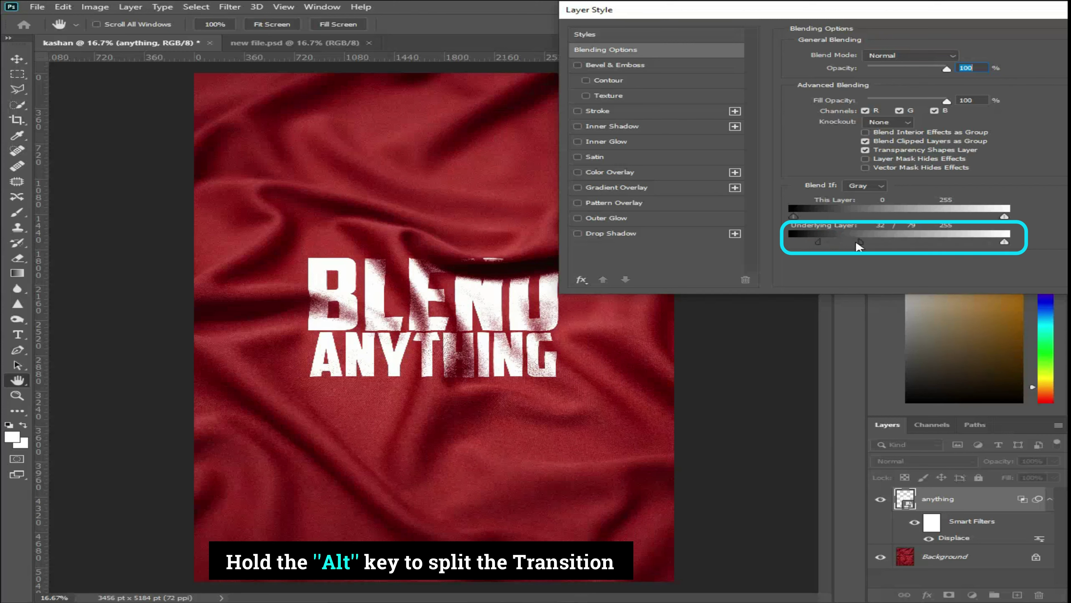
drag(861, 245, 877, 245)
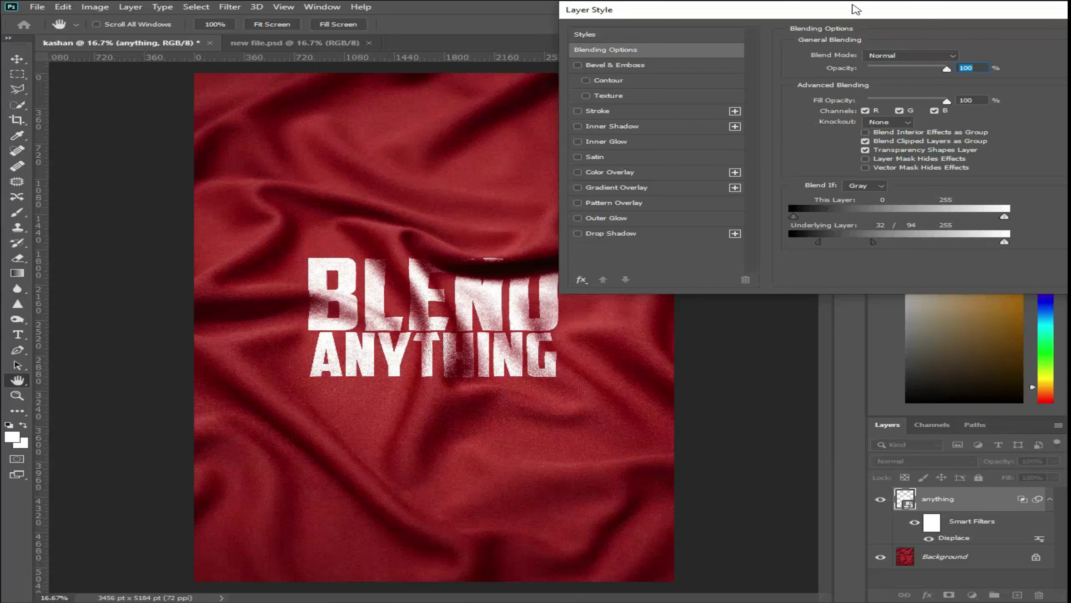
Add a bright cyan Color Overlay in Normal mode at 100% opacity to the text layer.
drag(840, 14, 870, 20)
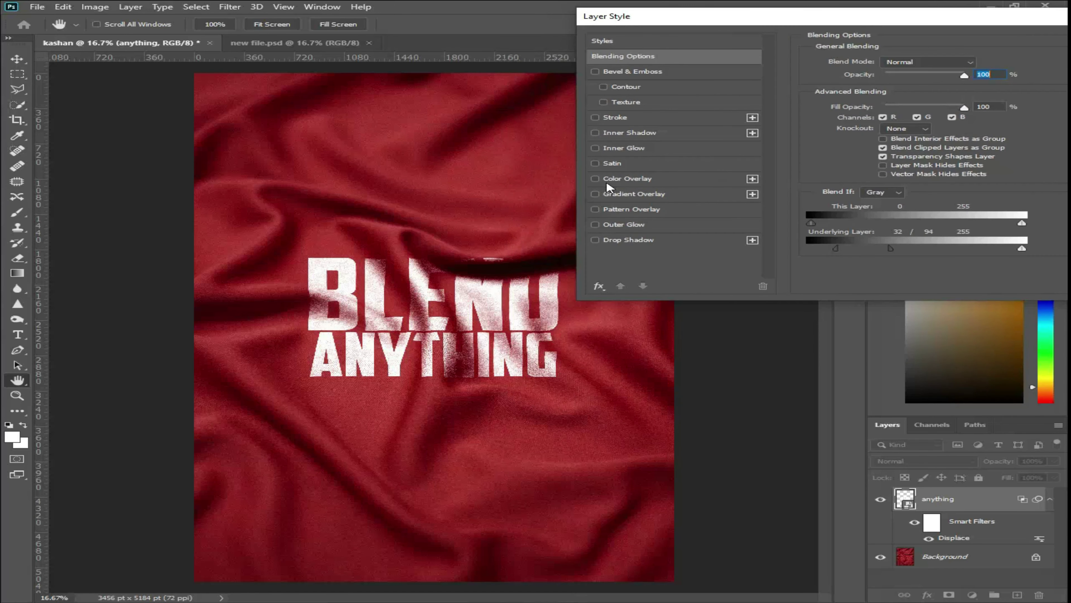
click(596, 179)
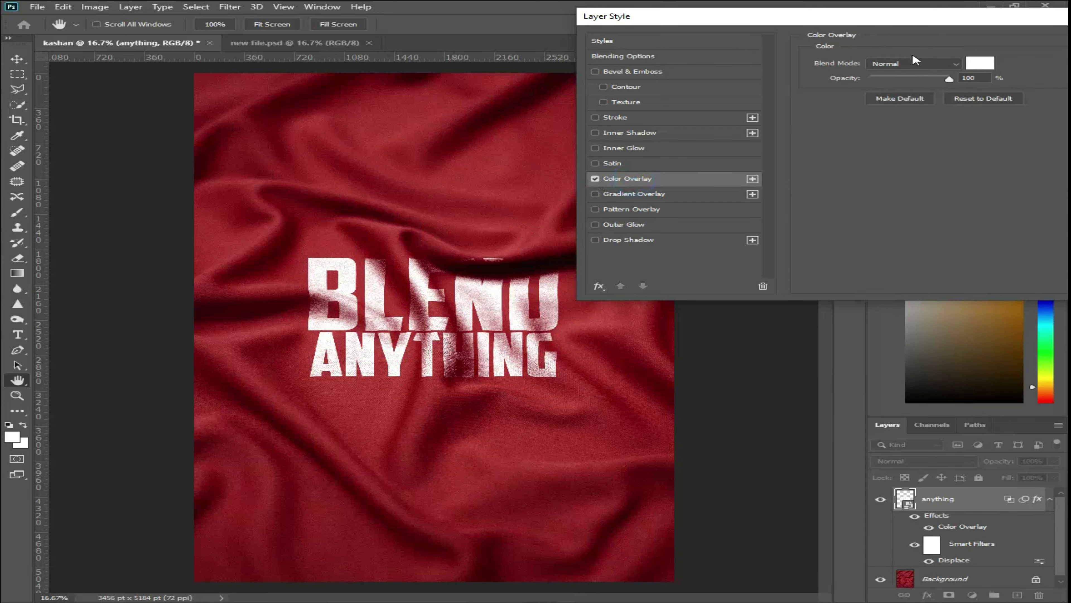
click(981, 63)
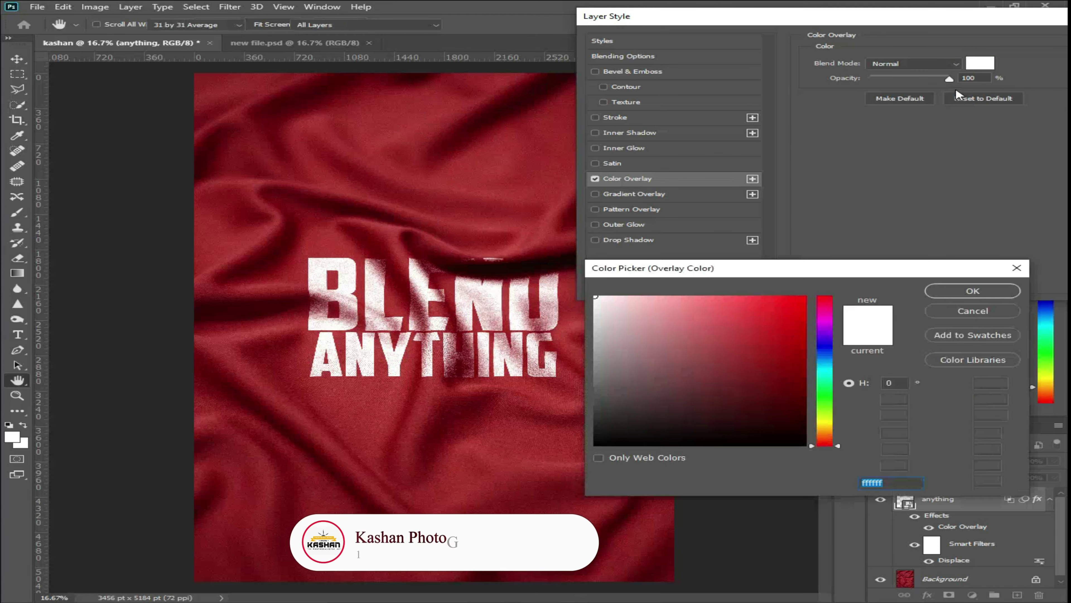
click(826, 355)
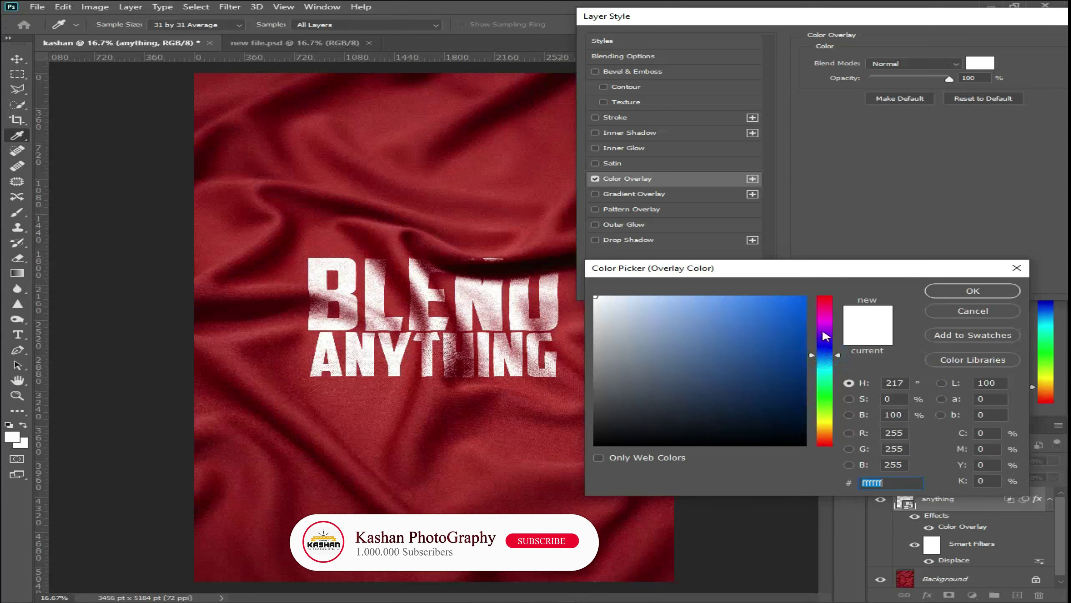
click(804, 297)
drag(828, 297, 829, 368)
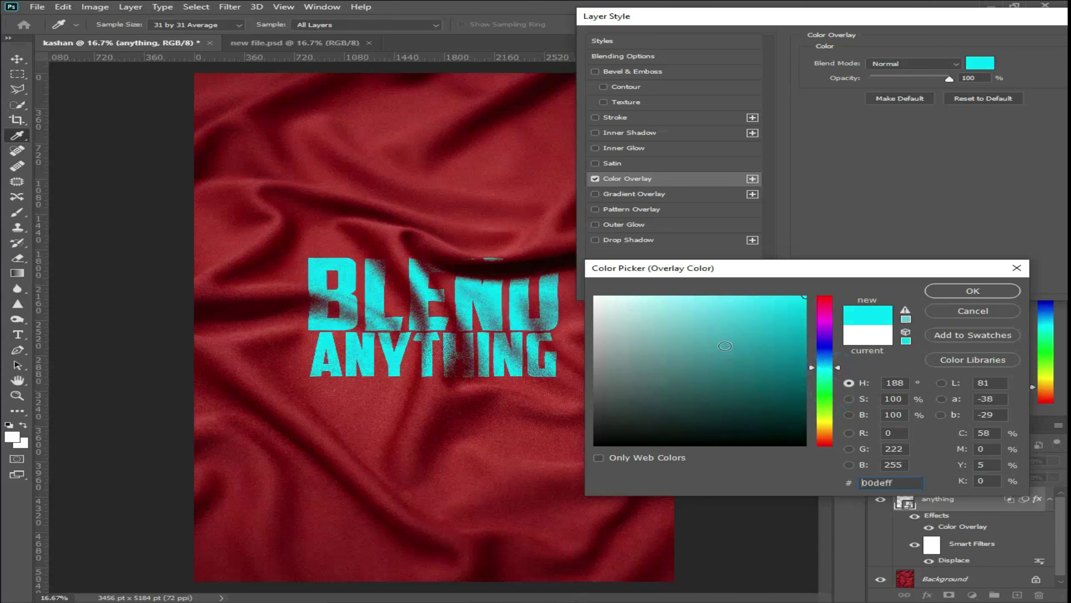
mouse_move(725, 341)
mouse_down()
mouse_move(739, 290)
mouse_move(764, 306)
mouse_move(794, 297)
mouse_up()
click(966, 290)
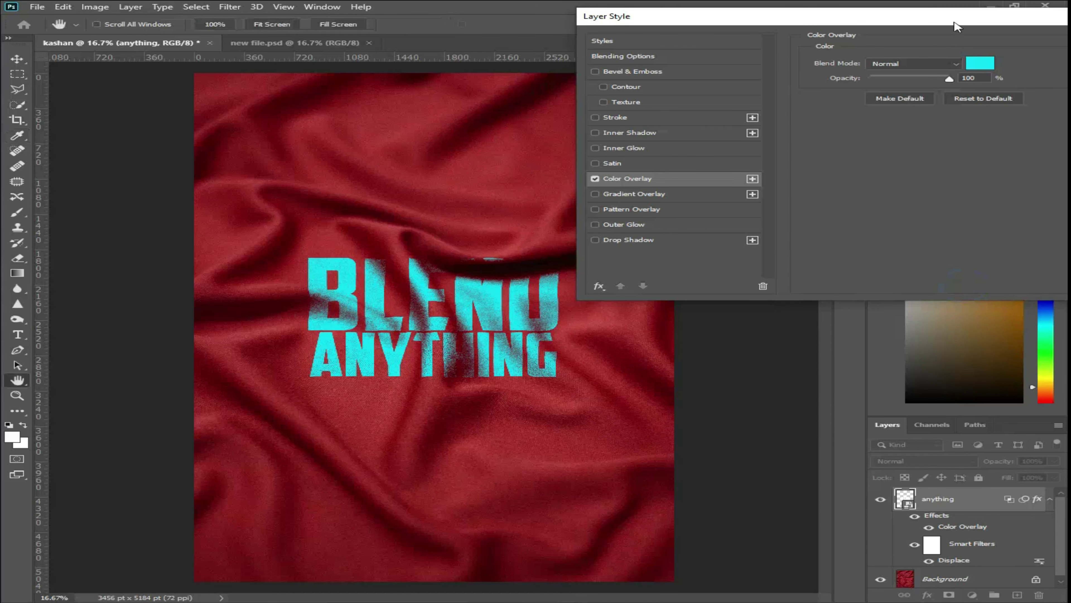
drag(956, 19, 823, 27)
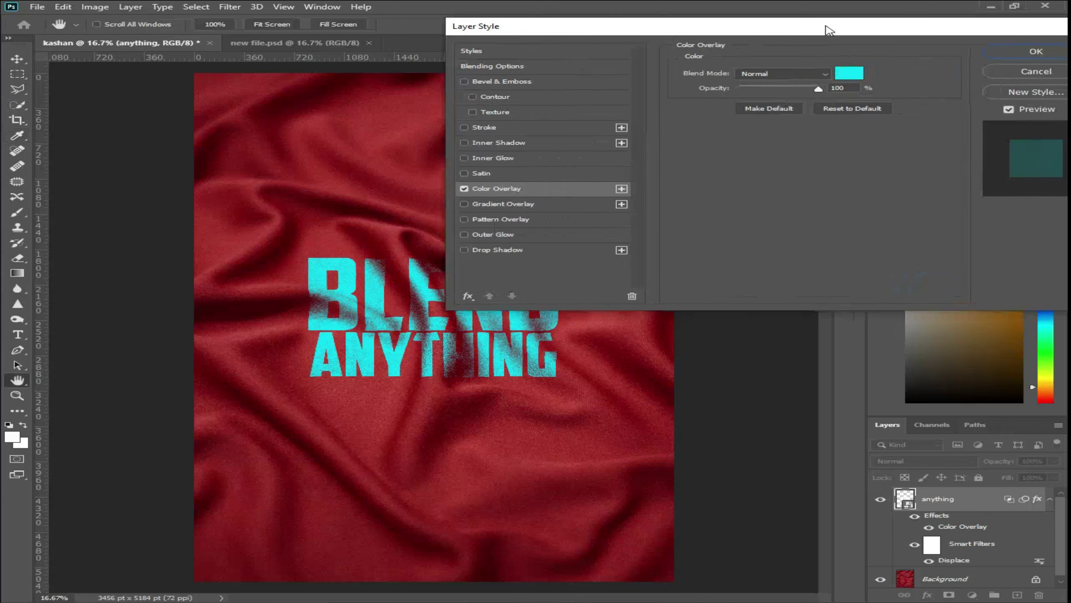
click(1048, 52)
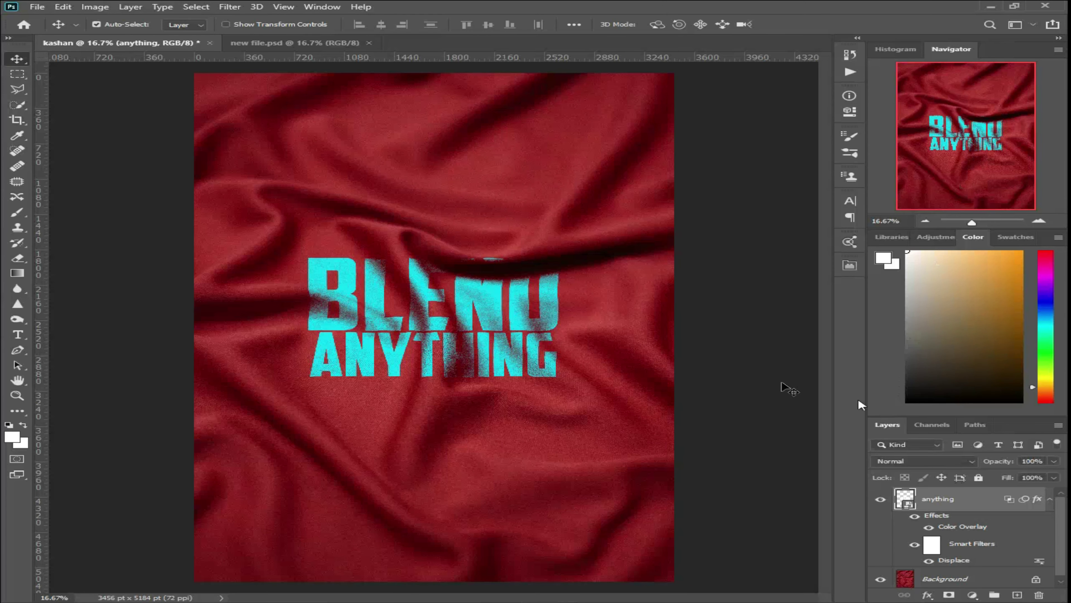
Lower the start of the text layer's split Underlying Layer shadow range to 11 and apply the blending change.
click(880, 498)
click(880, 498)
double_click(960, 527)
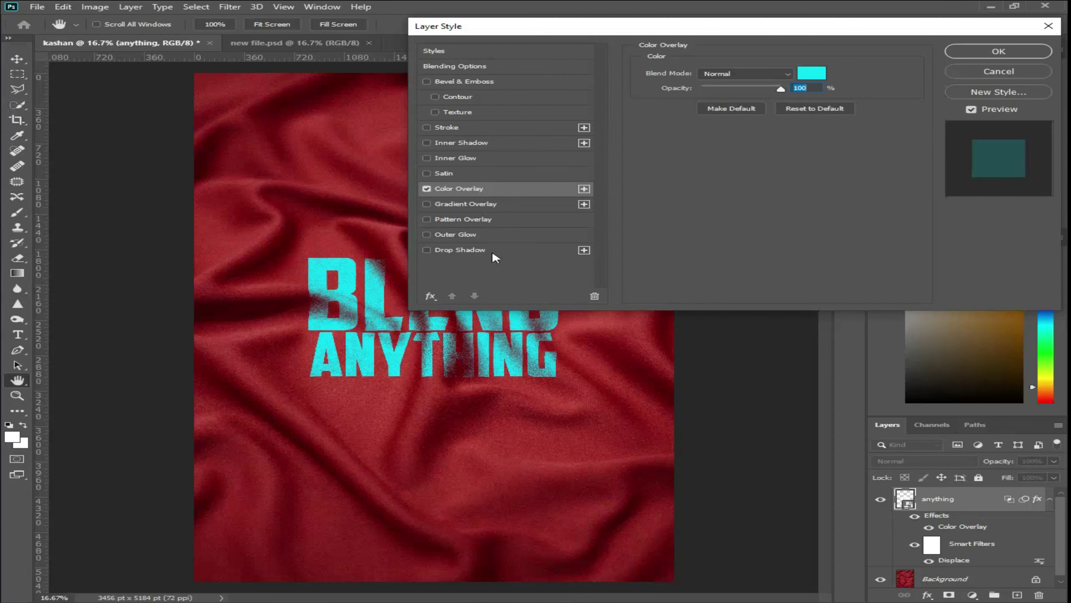
click(453, 70)
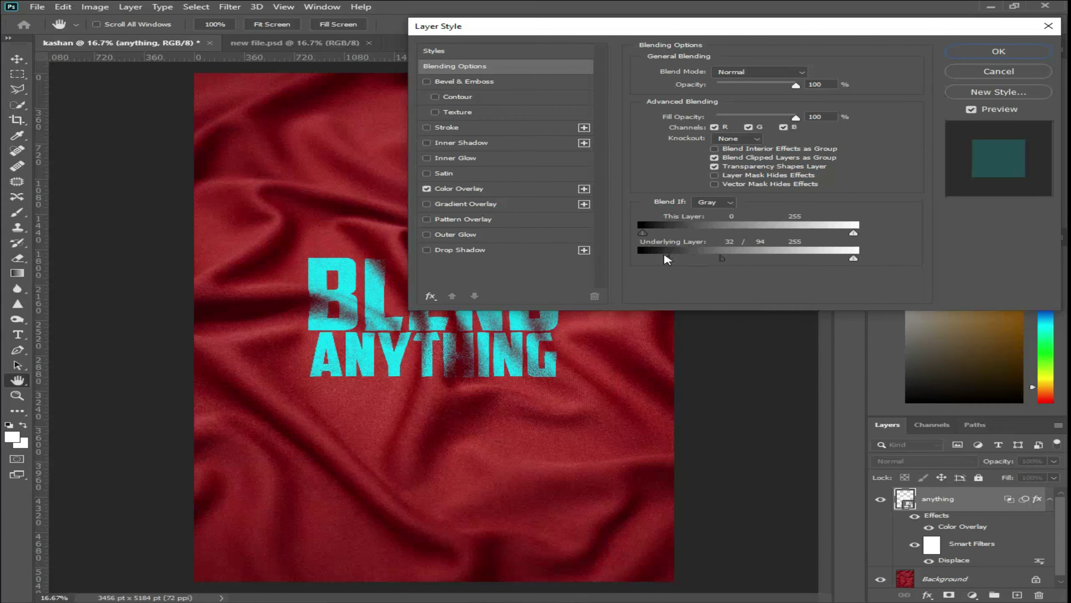
drag(664, 25, 816, 9)
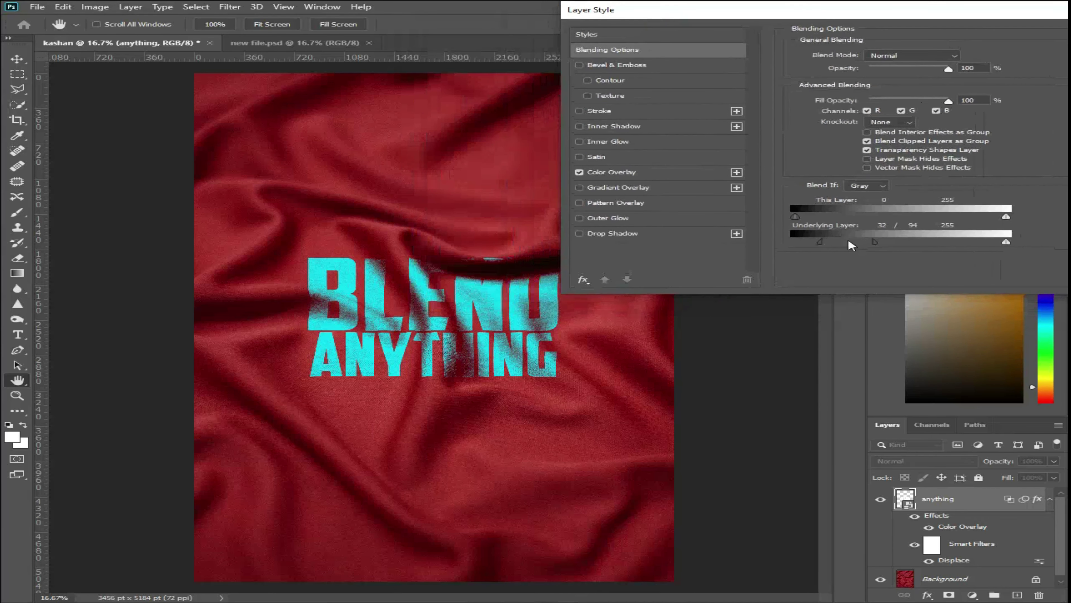
mouse_move(819, 240)
mouse_down()
mouse_move(803, 236)
mouse_move(819, 238)
mouse_up()
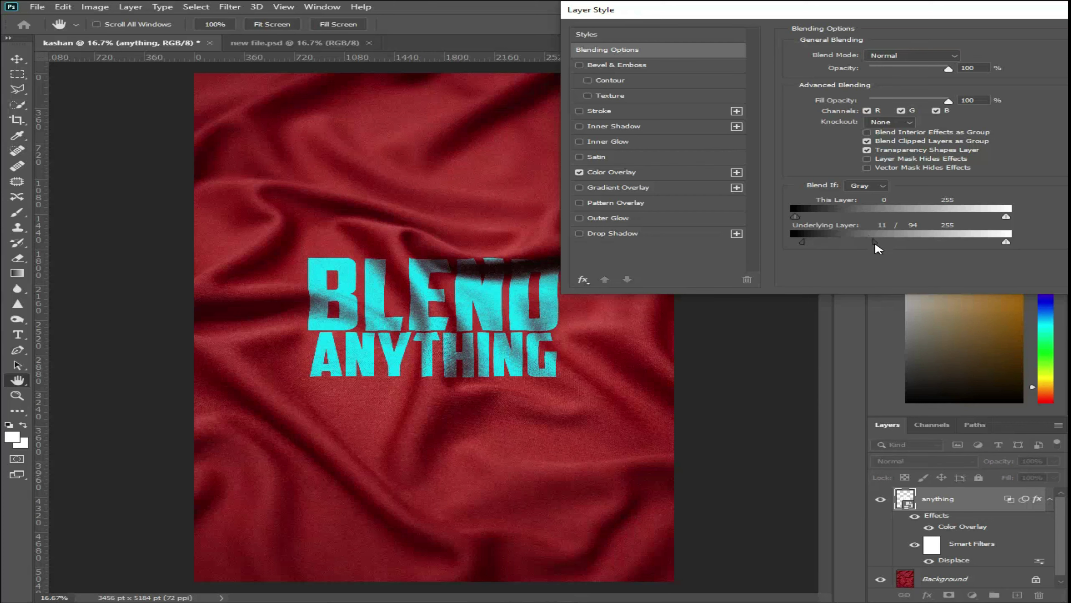
mouse_move(875, 243)
mouse_down()
mouse_move(899, 244)
mouse_move(854, 239)
mouse_move(875, 244)
mouse_up()
click(632, 172)
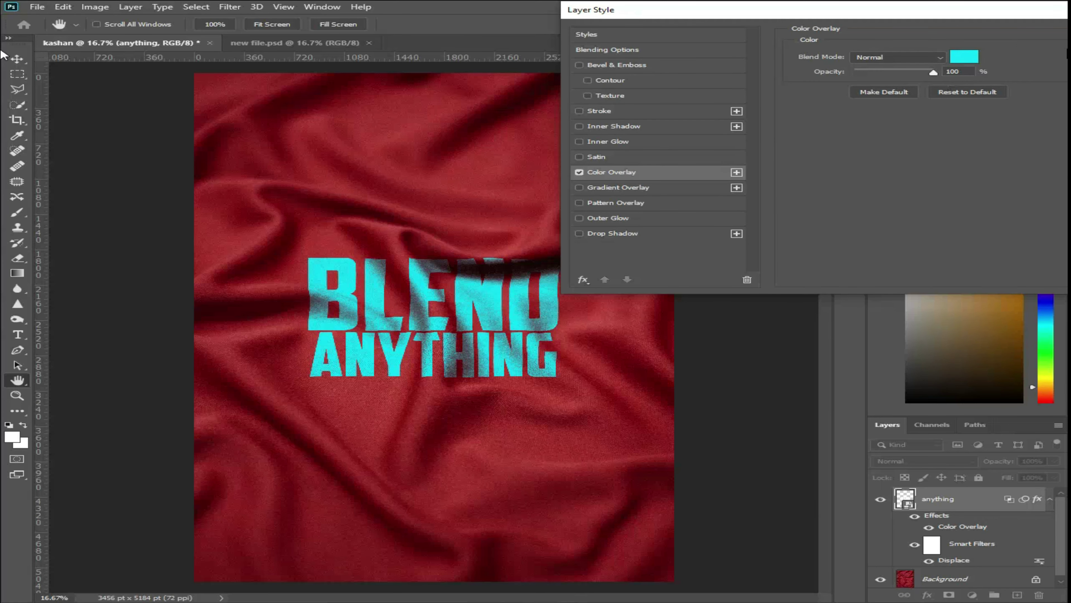
drag(1007, 15, 780, 78)
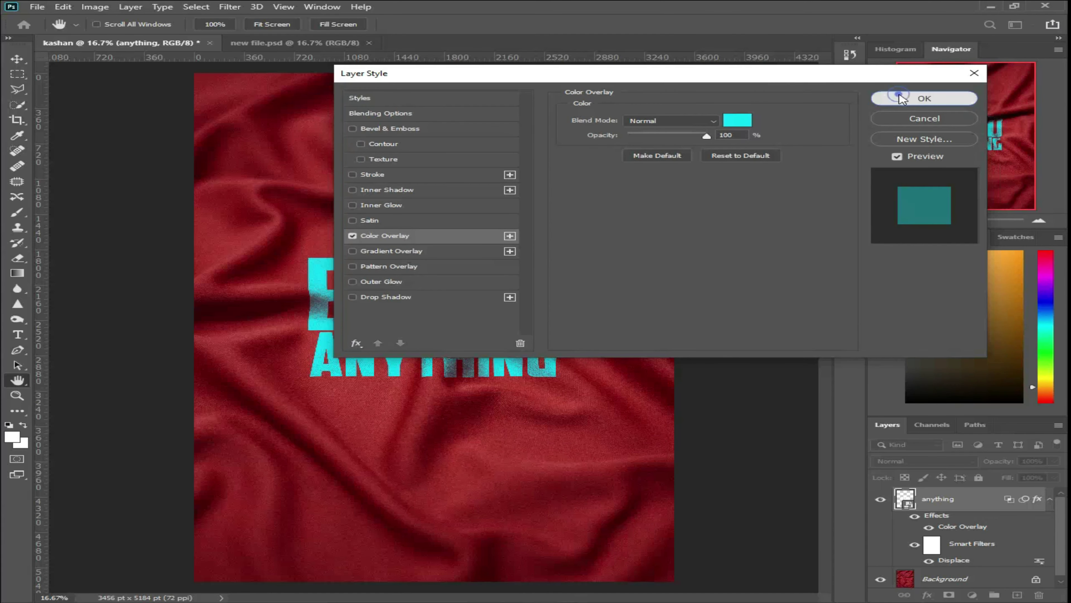
click(903, 98)
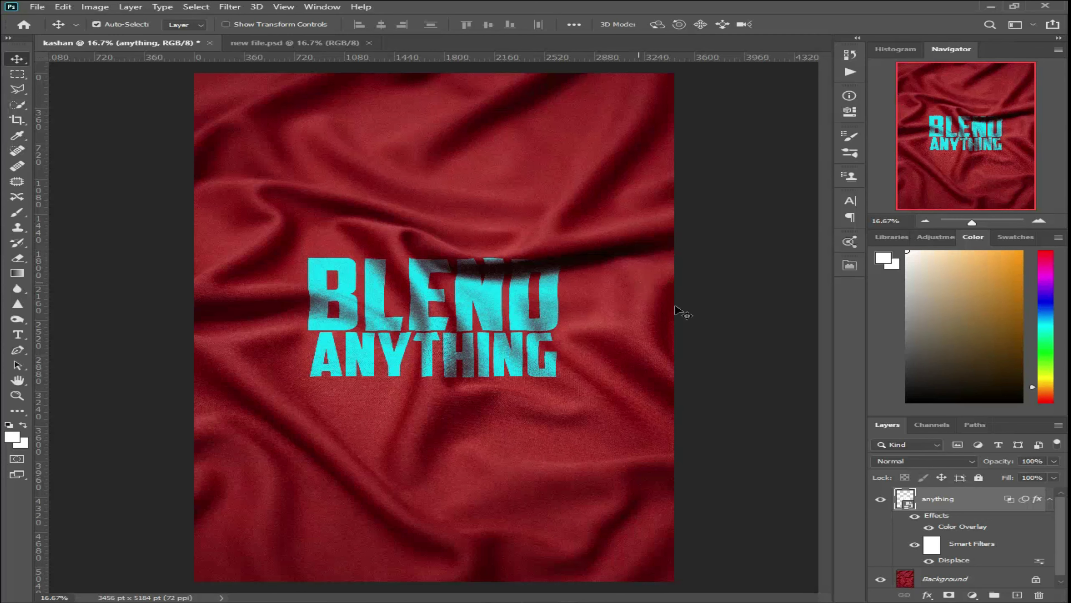
Change the text layer's Color Overlay to white (ffffff).
drag(1059, 509, 1061, 564)
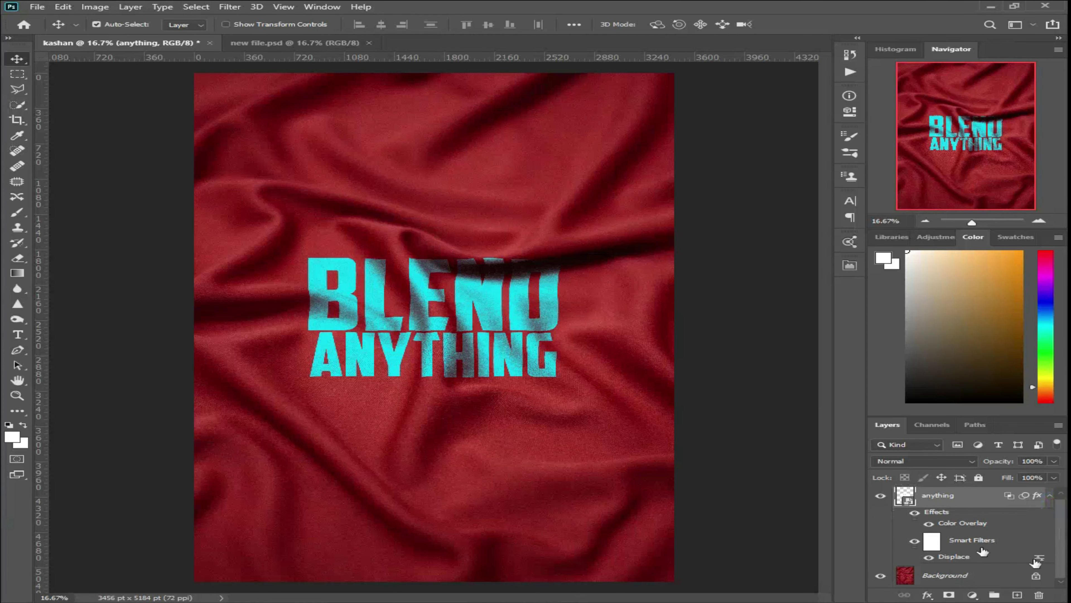
double_click(965, 523)
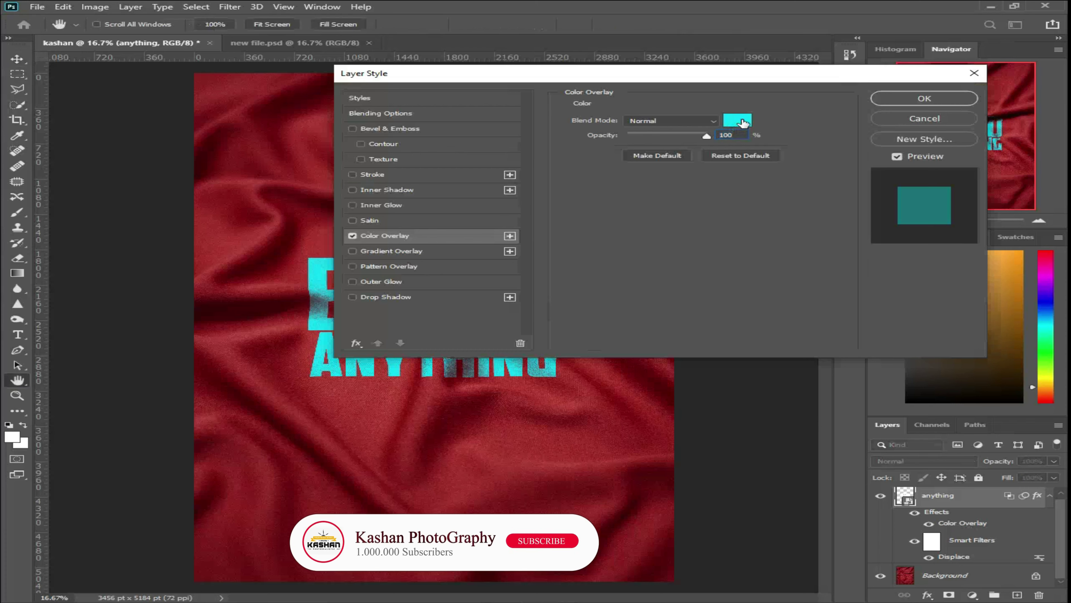
click(738, 121)
click(595, 296)
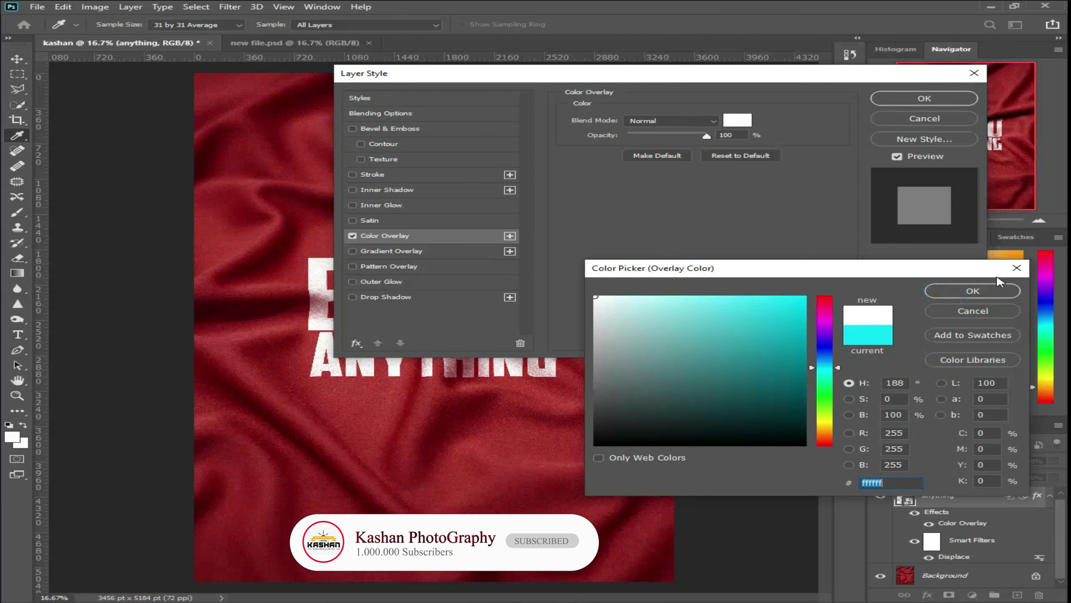
click(942, 291)
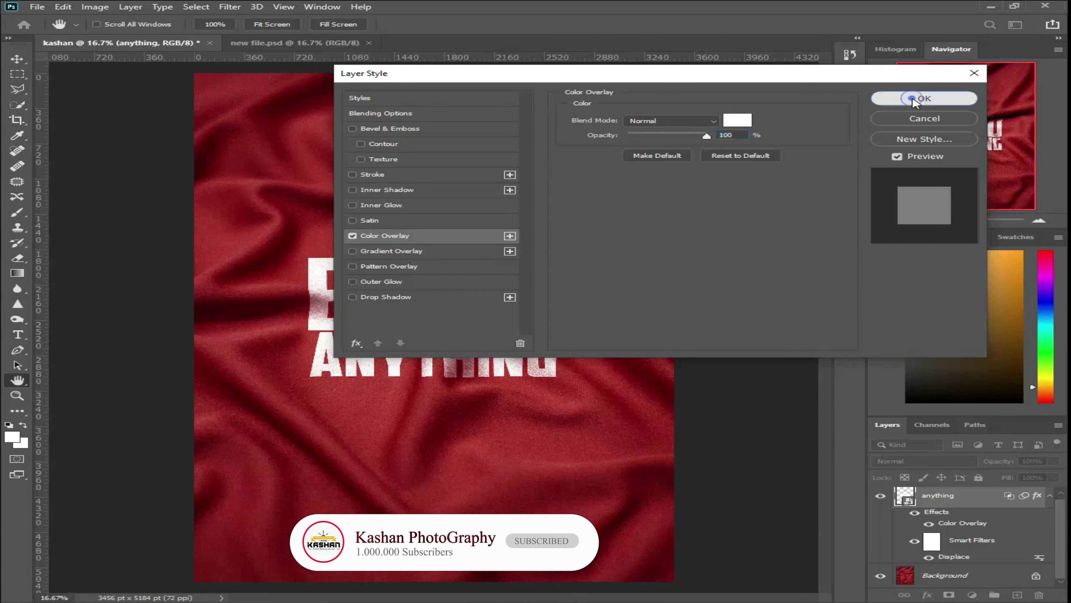
click(920, 99)
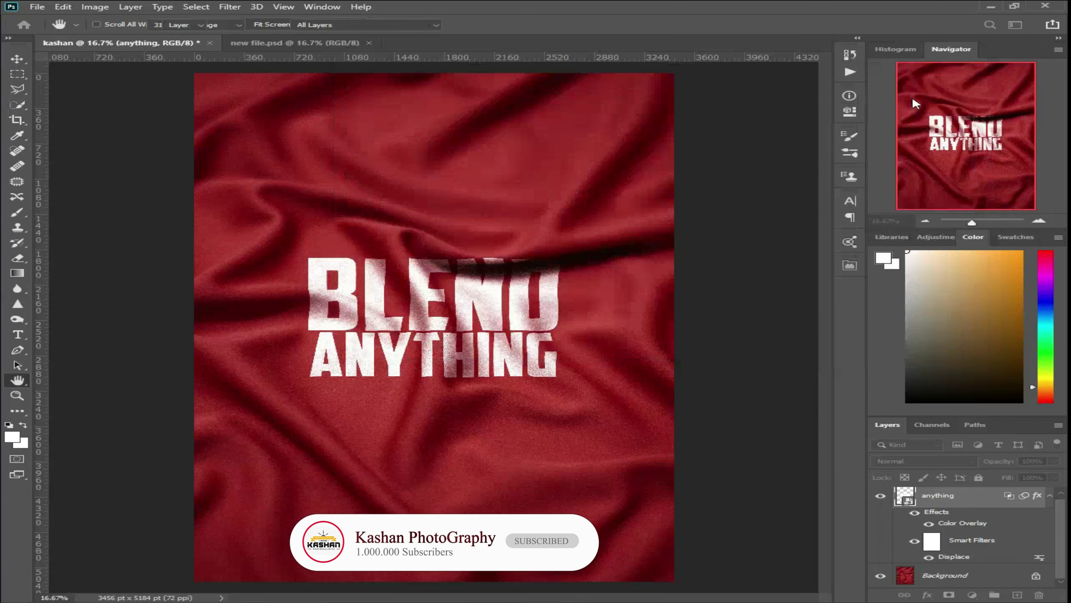
Add a Hue/Saturation adjustment layer directly above the Background and target its Reds range.
click(951, 577)
click(971, 595)
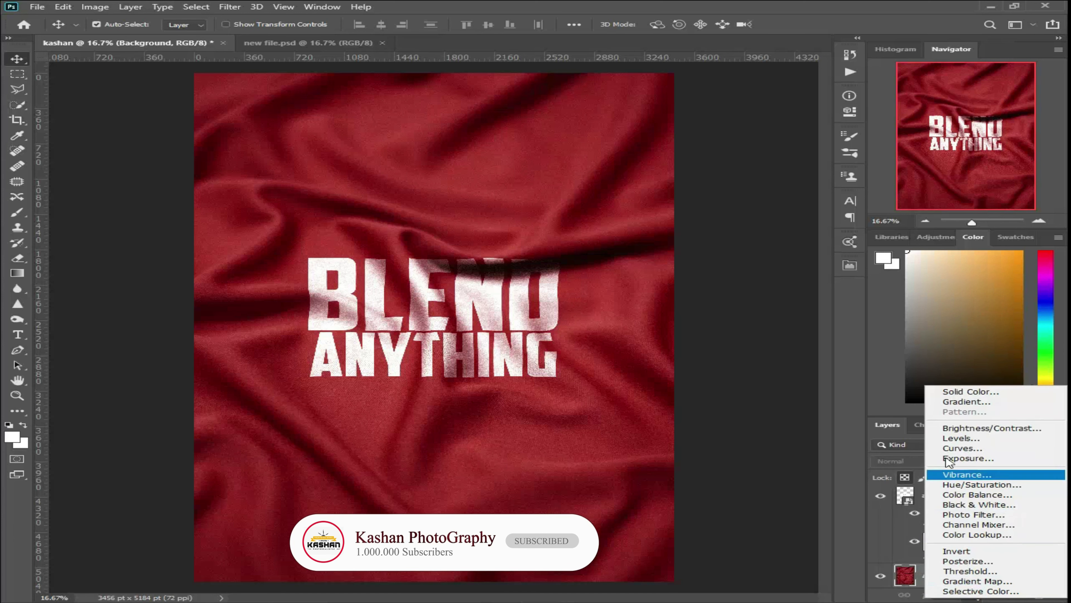
click(946, 488)
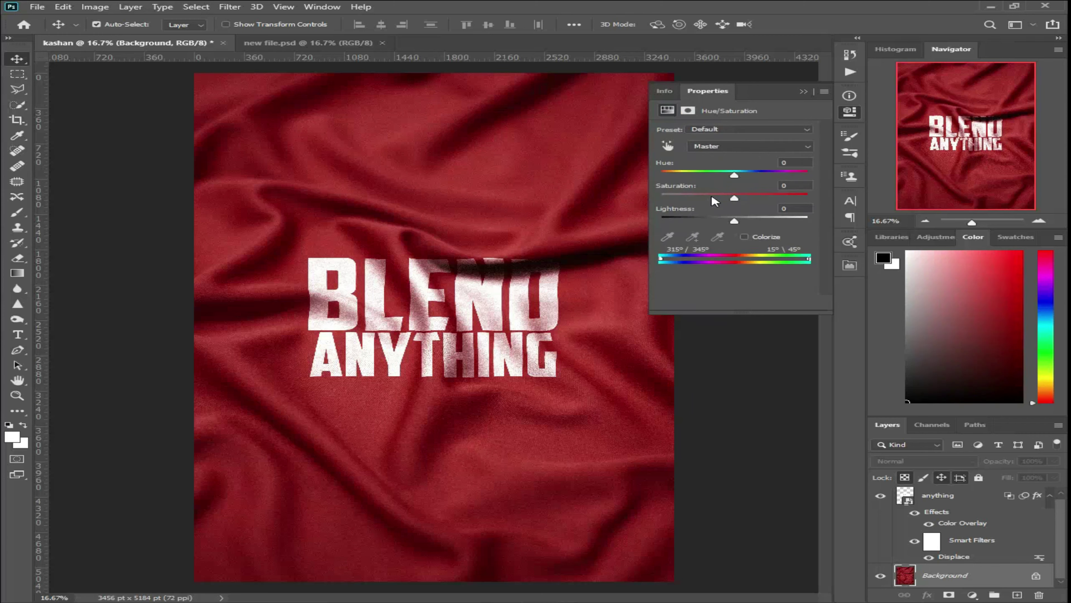
click(722, 148)
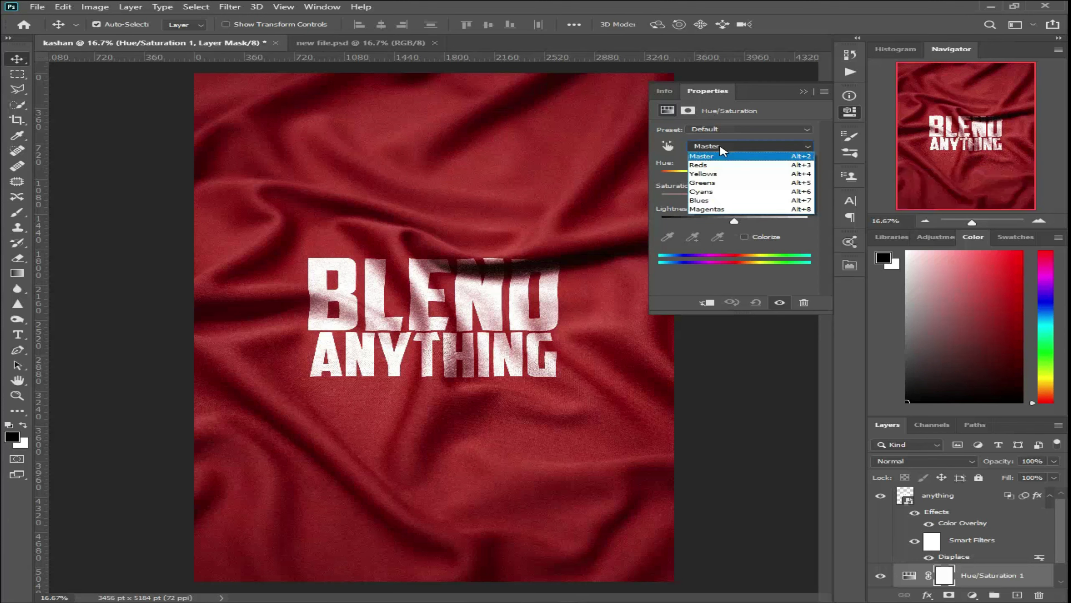
click(698, 165)
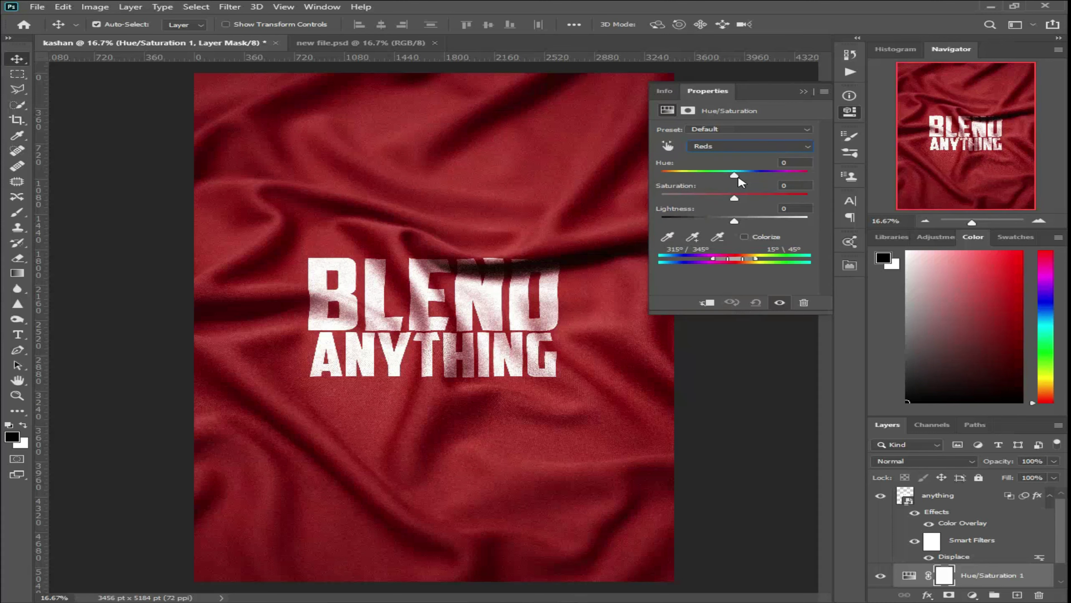
Shift the hue of the Reds to -141 to turn the fabric blue, and close the adjustment's settings.
drag(736, 175, 682, 176)
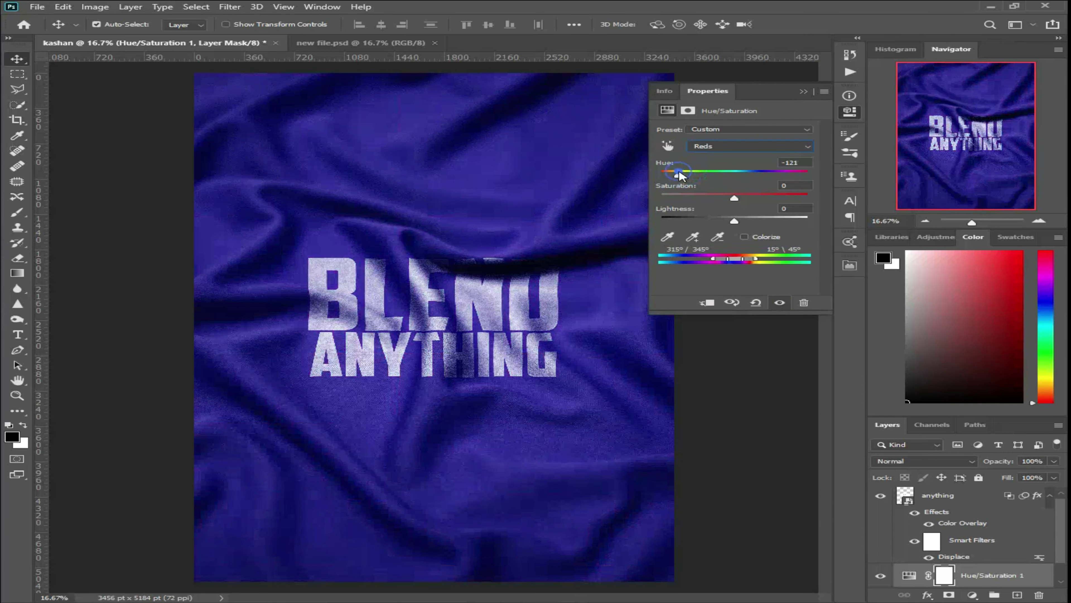
key(ctrl+plus)
key(ctrl+plus)
key(ctrl+plus)
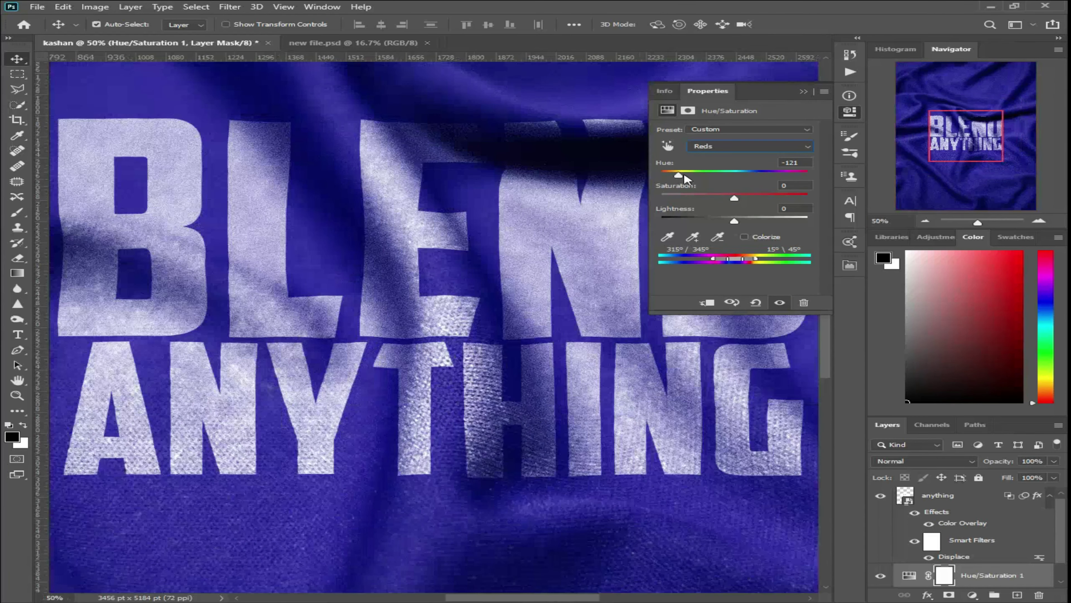
mouse_move(679, 177)
mouse_down()
mouse_move(692, 177)
mouse_move(674, 176)
mouse_up()
key(ctrl+minus)
key(ctrl+minus)
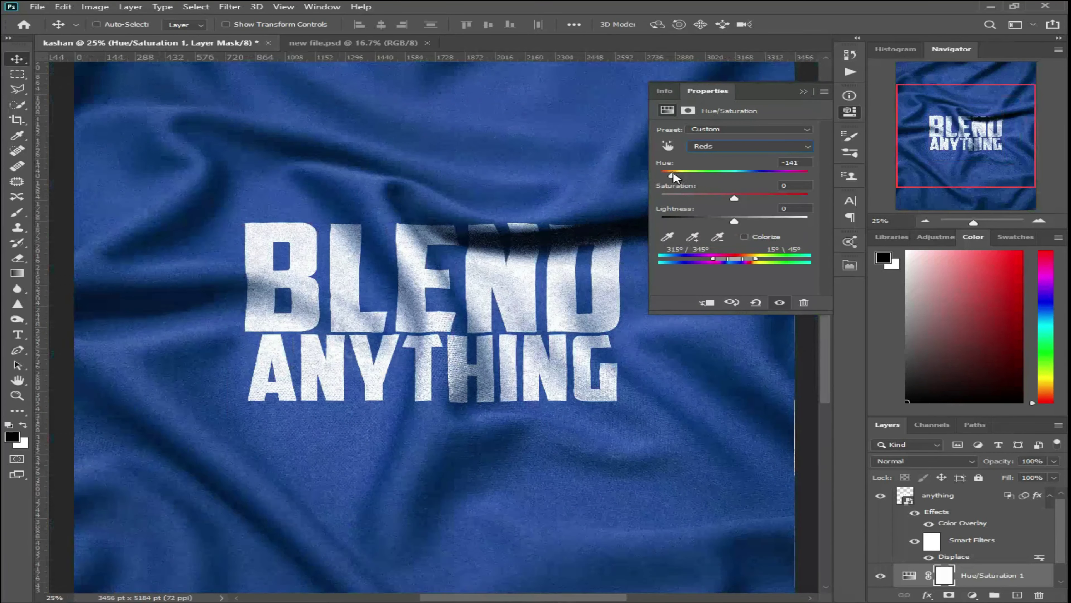
click(802, 92)
Compare the fabric and text up close with the Hue/Saturation adjustment hidden and shown.
key(ctrl+plus)
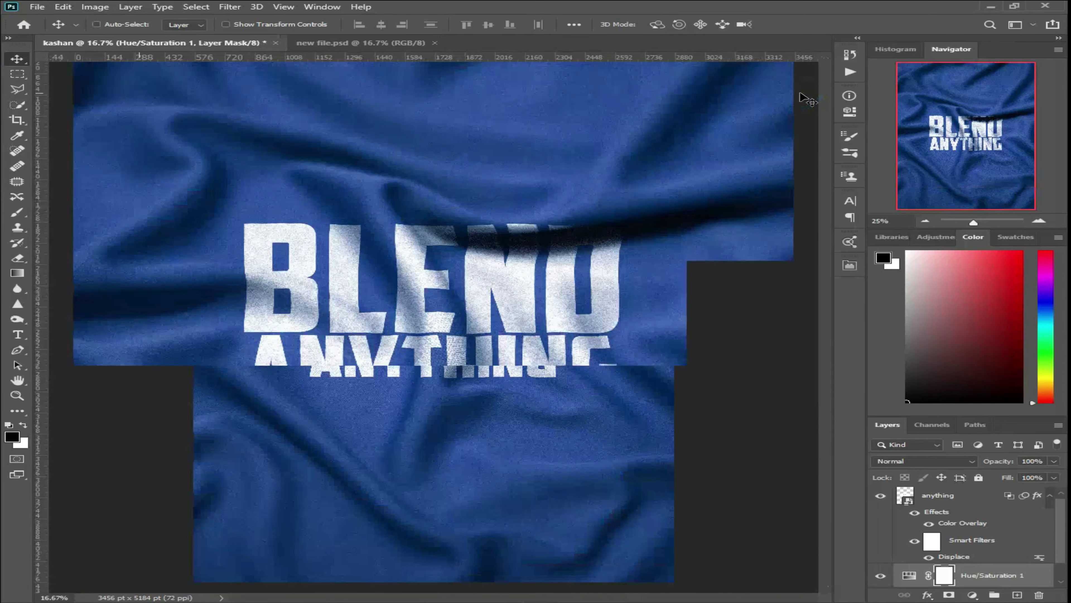
key(ctrl)
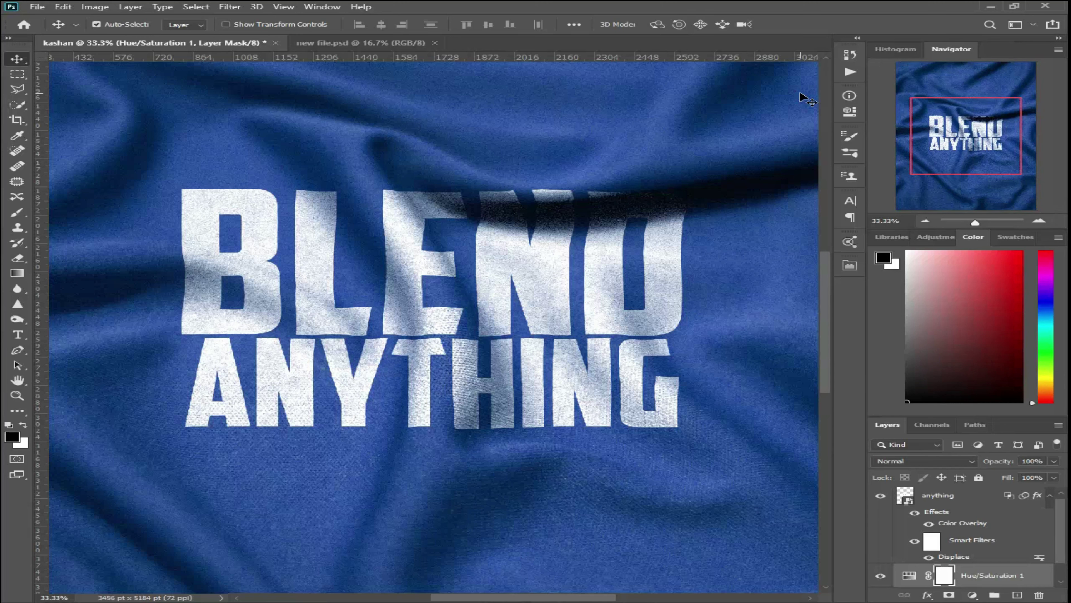
key(ctrl)
click(880, 575)
click(880, 575)
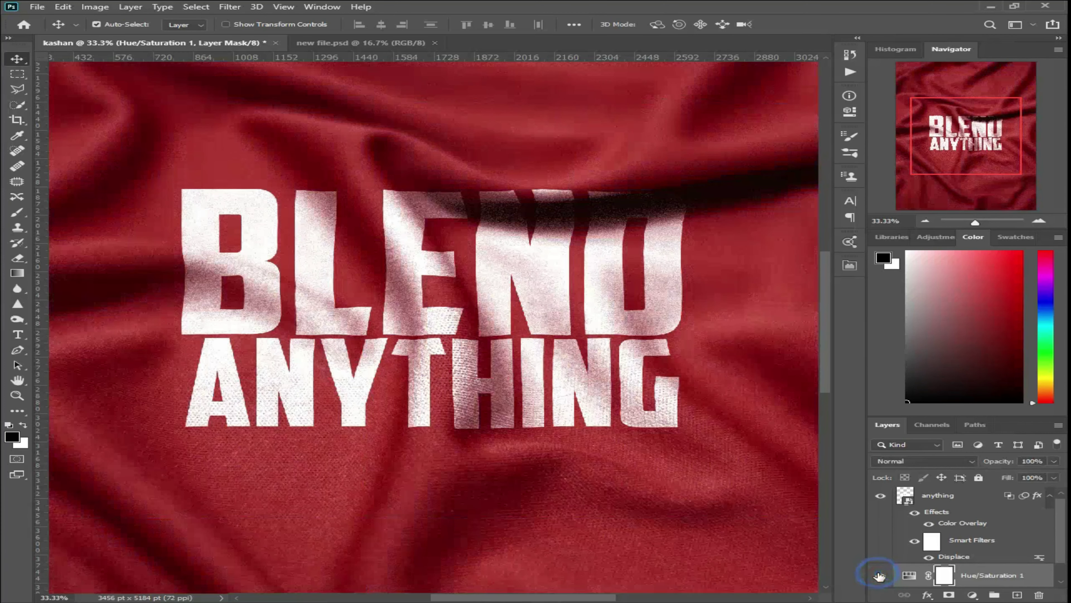